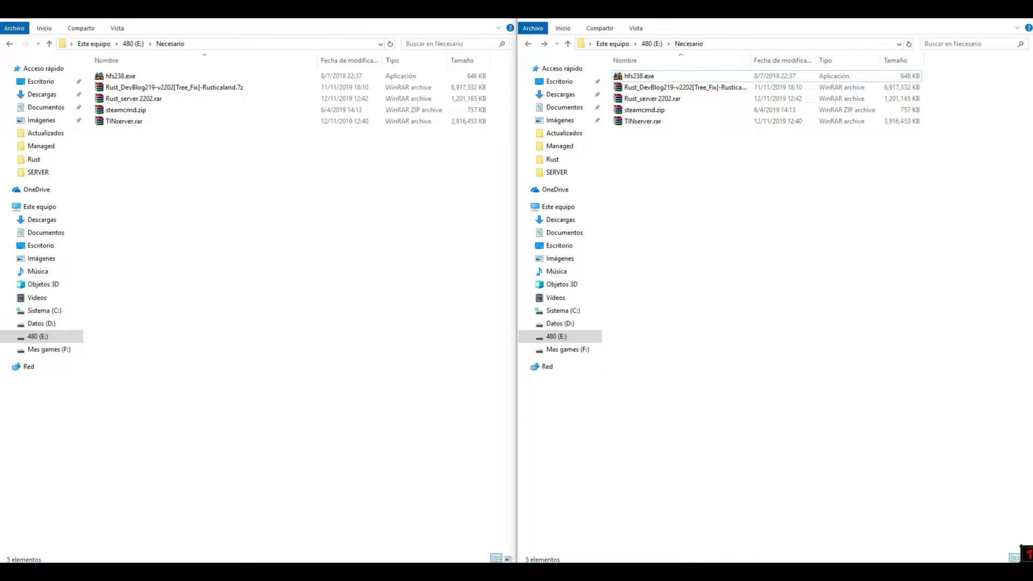
Extract steamcmd.zip directly into the Necesario folder.
{"action": "left_click", "coordinate": [643, 121]}
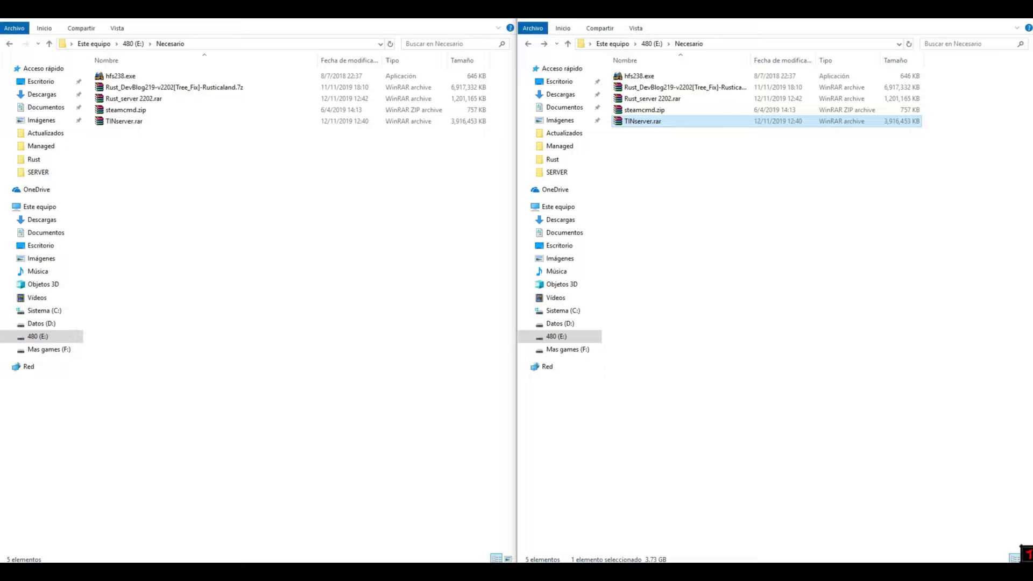
{"action": "left_click", "coordinate": [645, 110]}
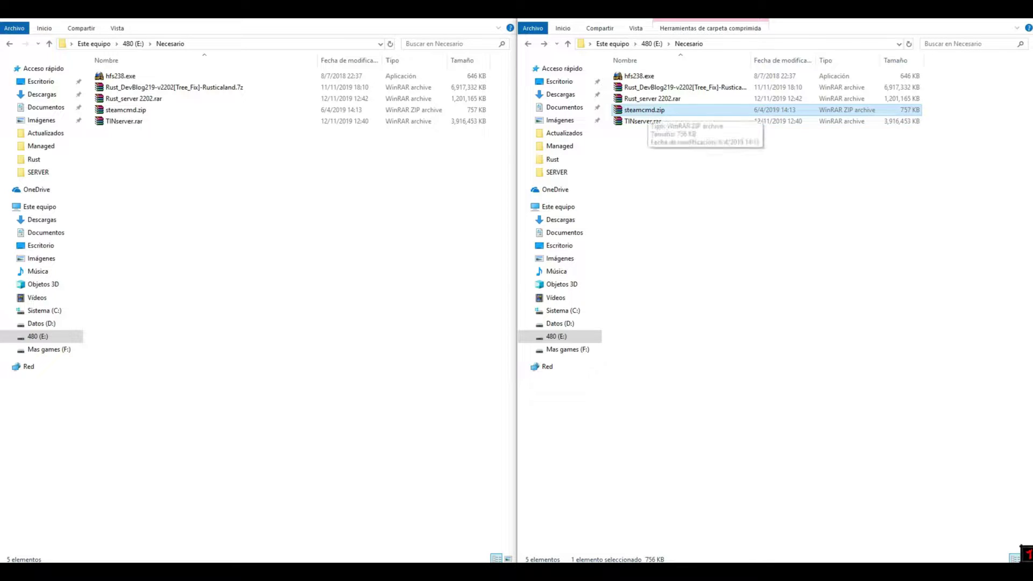
{"action": "right_click", "coordinate": [648, 110]}
{"action": "left_click", "coordinate": [684, 143]}
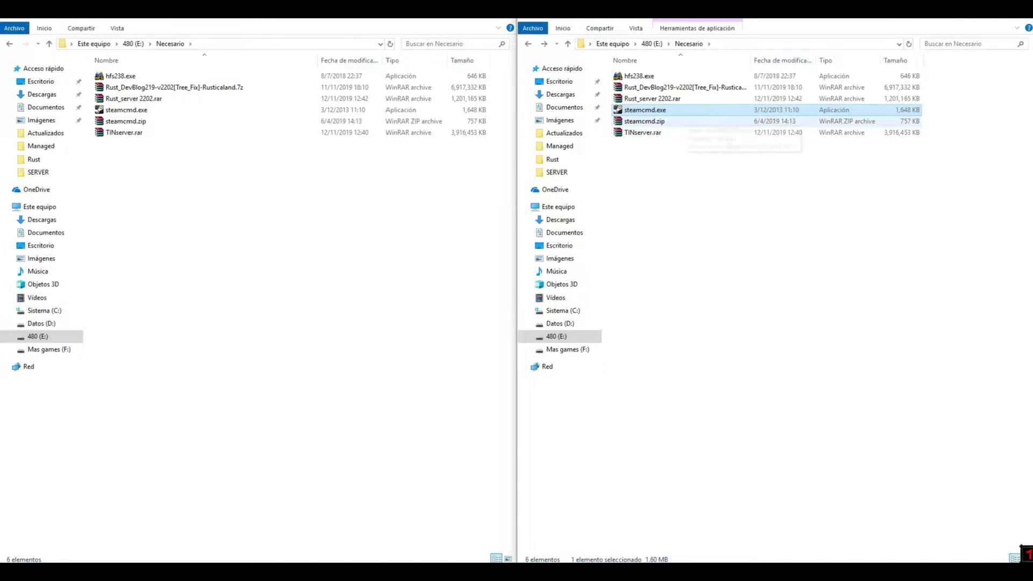
Open Rust_server 2202.rar, examine the contents of its Rust_server 2202 folder and close the archive.
{"action": "double_click", "coordinate": [667, 99]}
{"action": "double_click", "coordinate": [35, 109]}
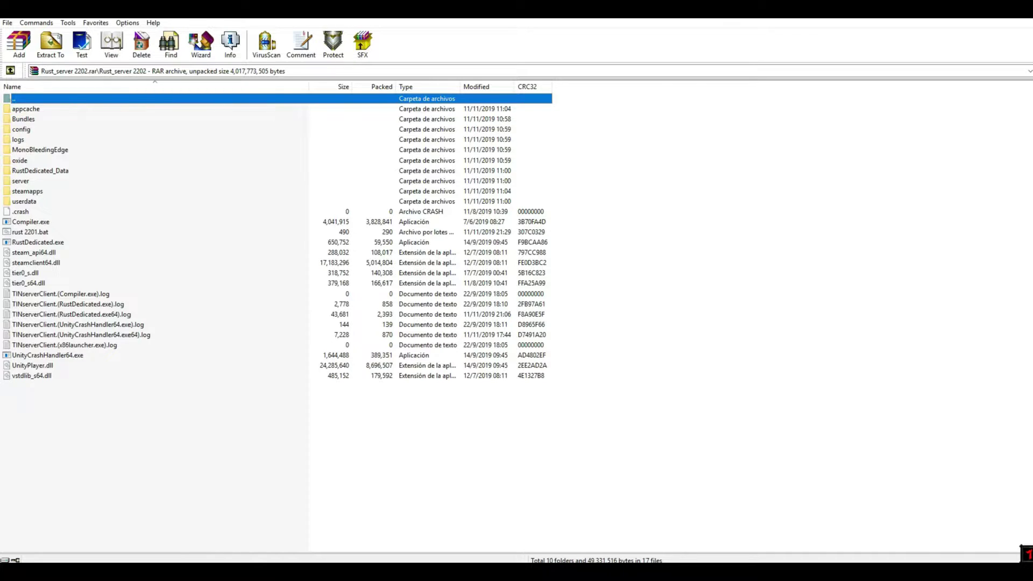
{"action": "key", "text": "alt+F4"}
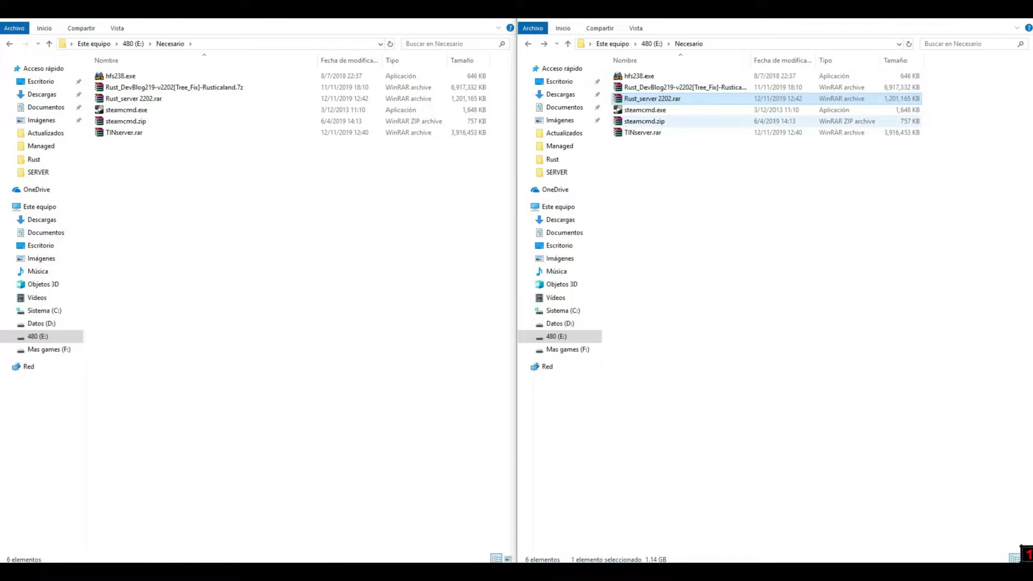
Widen the file name column to fit the full name of the Rust_DevBlog219 archive.
{"action": "left_click_drag", "start_coordinate": [751, 60], "coordinate": [893, 60]}
{"action": "left_click", "coordinate": [738, 88]}
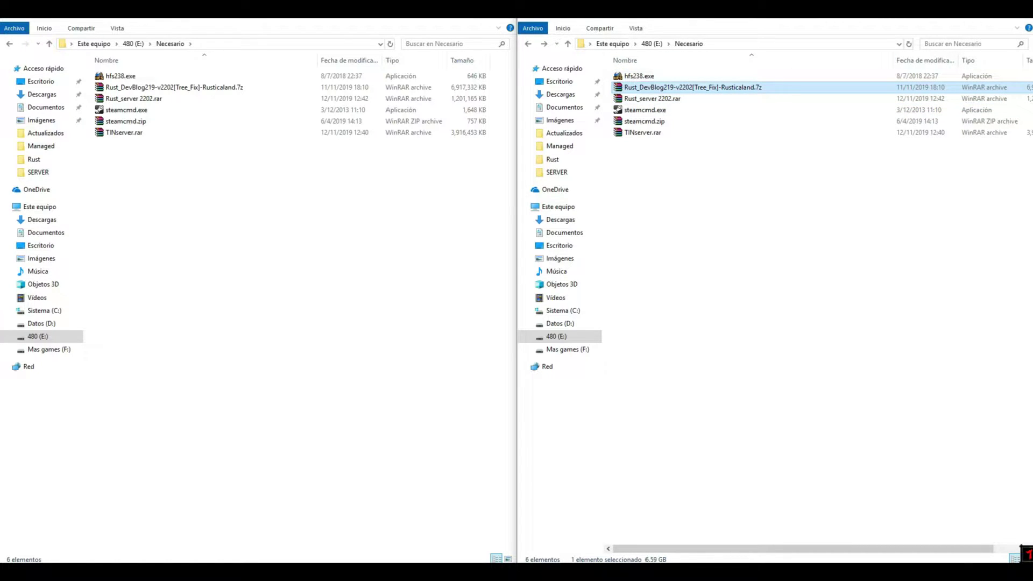
{"action": "left_click", "coordinate": [753, 215]}
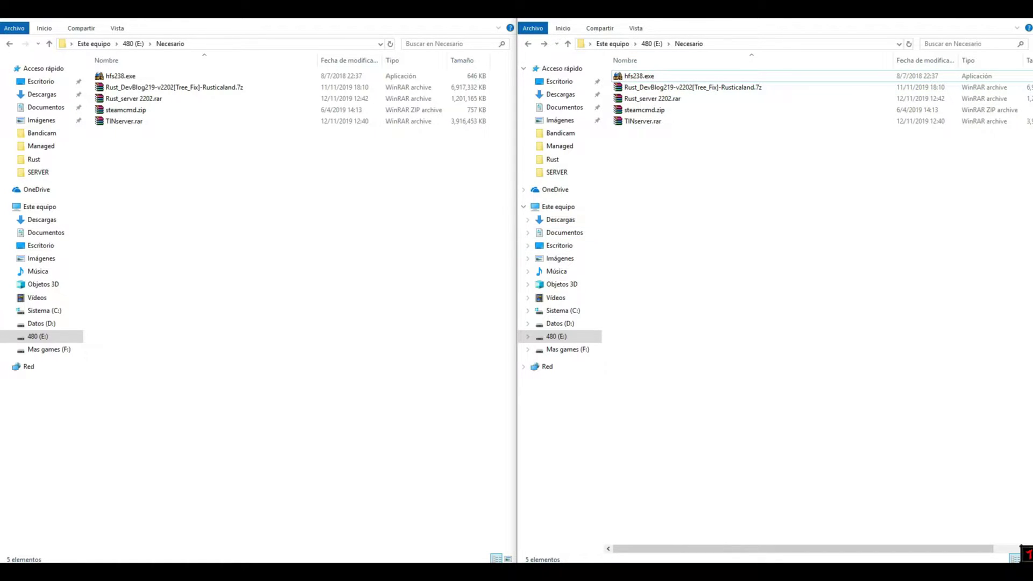
{"action": "left_click", "coordinate": [653, 122]}
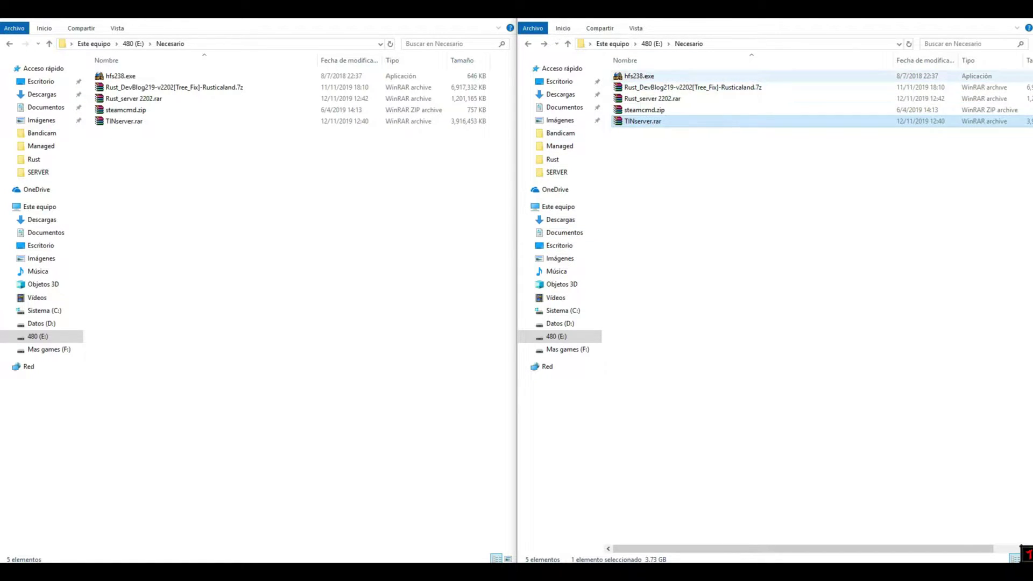
{"action": "left_click_drag", "start_coordinate": [703, 219], "coordinate": [659, 89]}
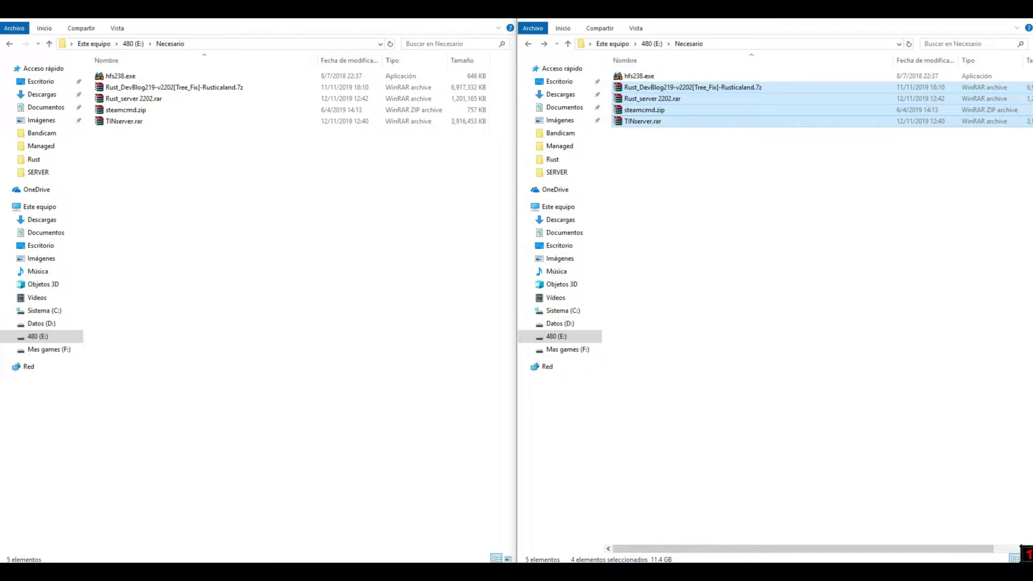
{"action": "left_click", "coordinate": [650, 147]}
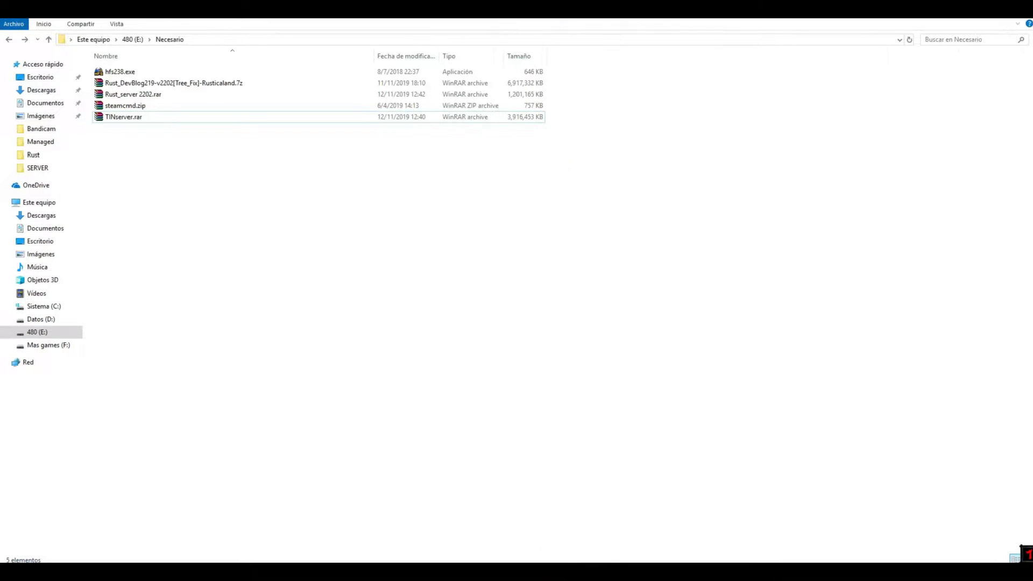
Extract TINserver.rar to its own TINserver folder and open the inner TINserver folder.
{"action": "left_click", "coordinate": [123, 117]}
{"action": "right_click", "coordinate": [122, 118]}
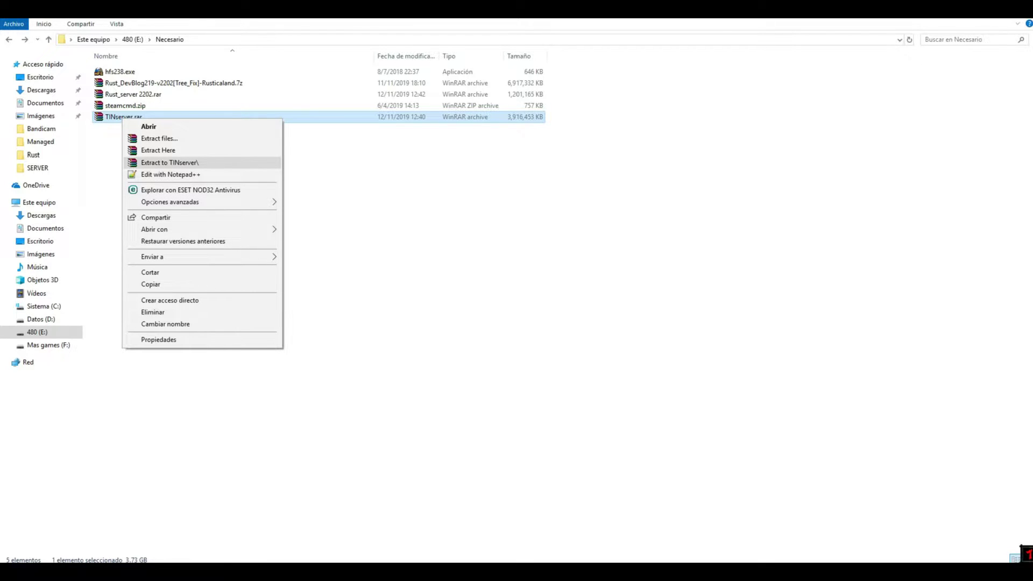
{"action": "left_click", "coordinate": [170, 162]}
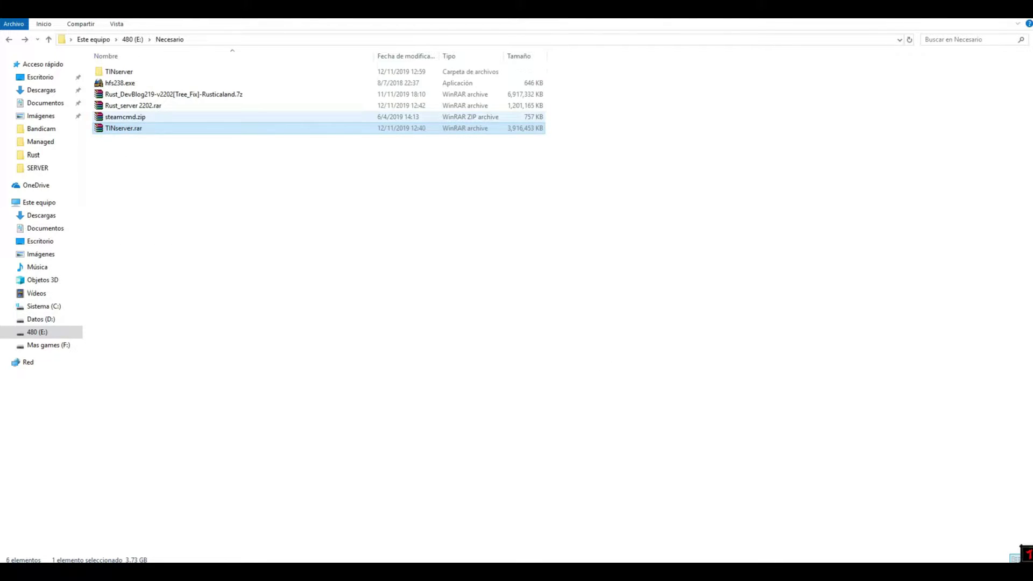
{"action": "double_click", "coordinate": [129, 72]}
{"action": "double_click", "coordinate": [119, 71]}
{"action": "scroll", "coordinate": [215, 323], "scroll_direction": "down", "scroll_amount": 1}
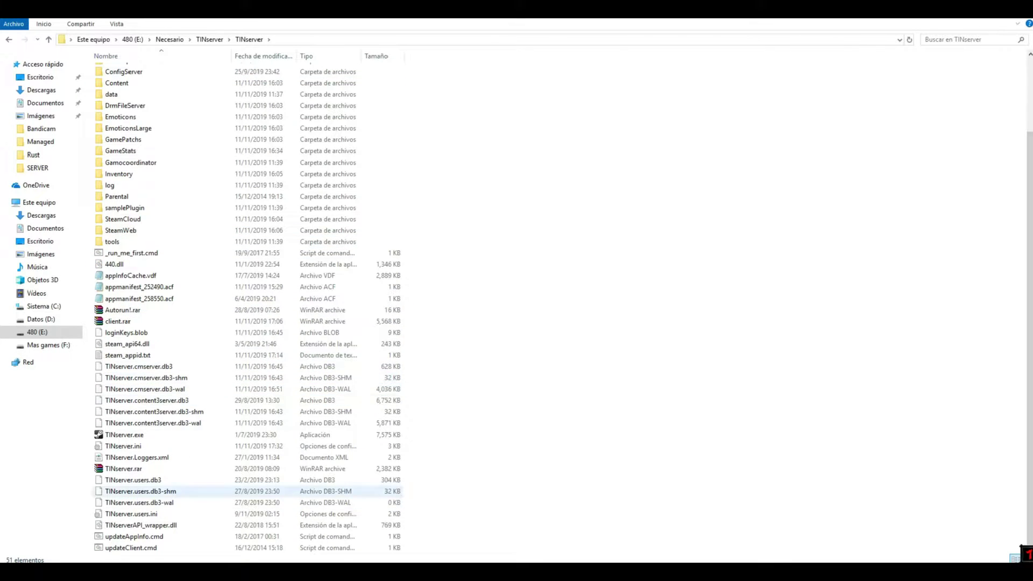
Open TINserver.ini and examine the server address and licensed packages, closing the file without edits.
{"action": "double_click", "coordinate": [123, 446]}
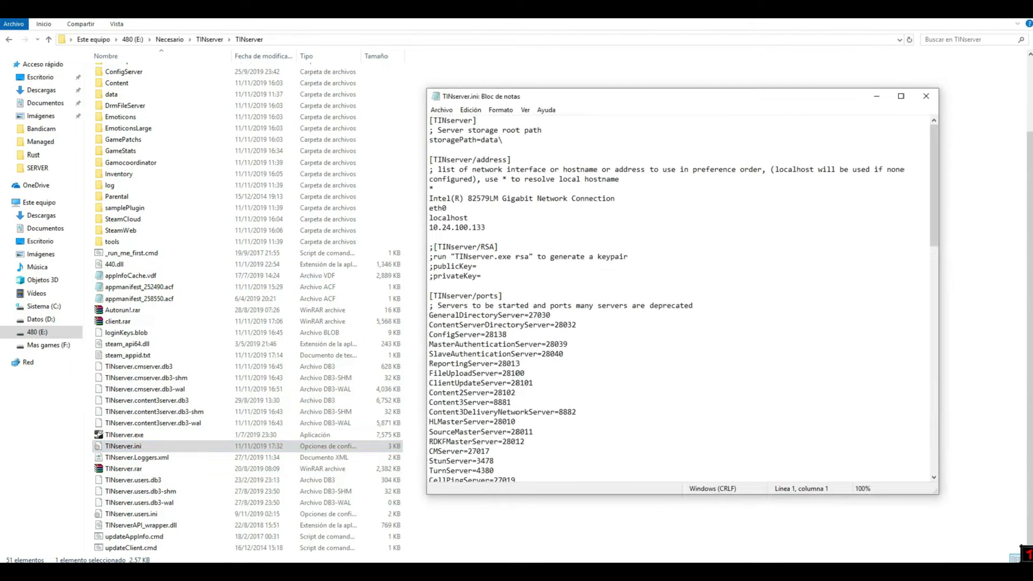
{"action": "left_click_drag", "start_coordinate": [486, 228], "coordinate": [429, 228]}
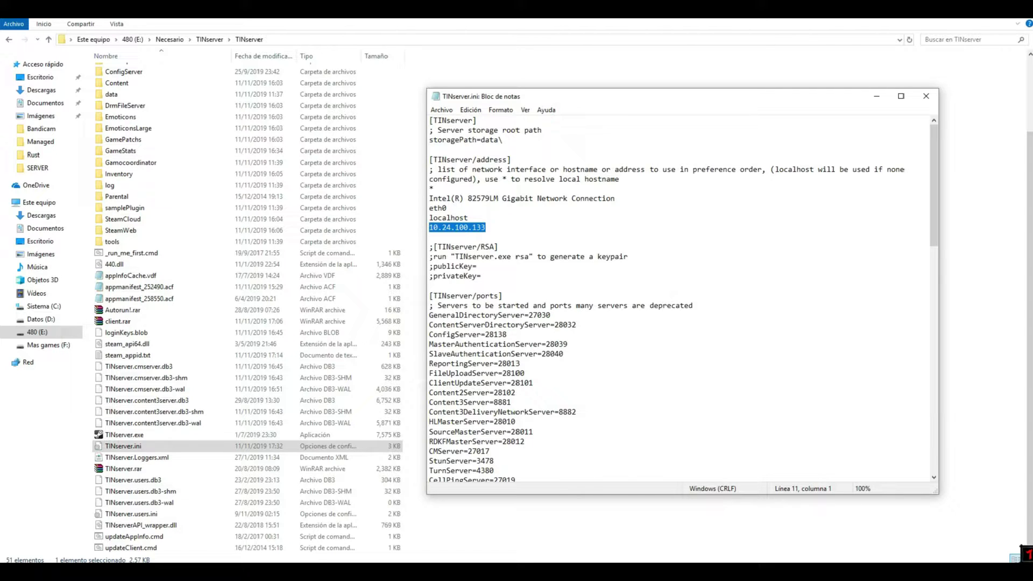
{"action": "scroll", "coordinate": [678, 296], "scroll_direction": "down", "scroll_amount": 20}
{"action": "left_click_drag", "start_coordinate": [473, 471], "coordinate": [429, 442]}
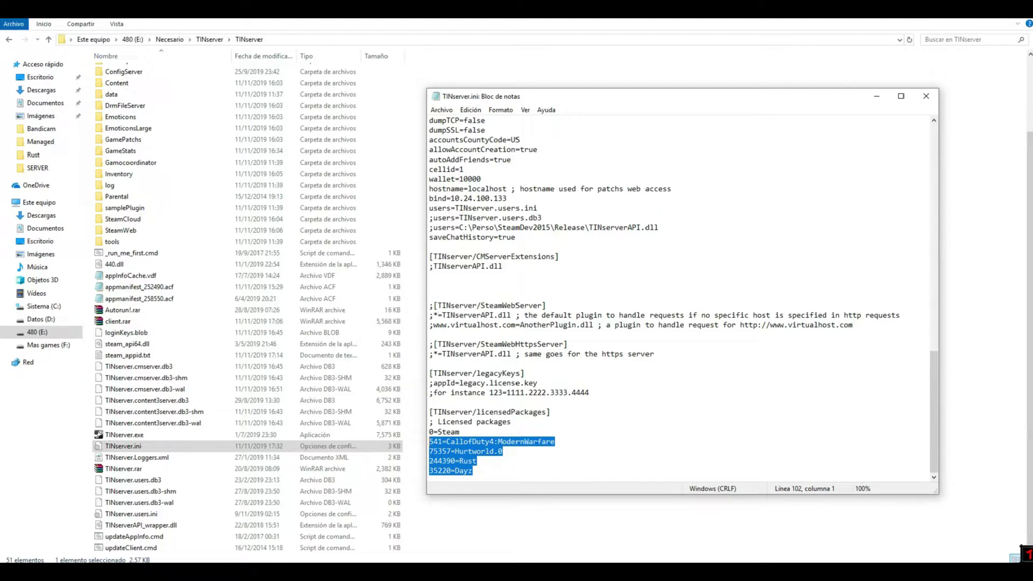
{"action": "scroll", "coordinate": [678, 296], "scroll_direction": "up", "scroll_amount": 2}
{"action": "scroll", "coordinate": [678, 295], "scroll_direction": "up", "scroll_amount": 8}
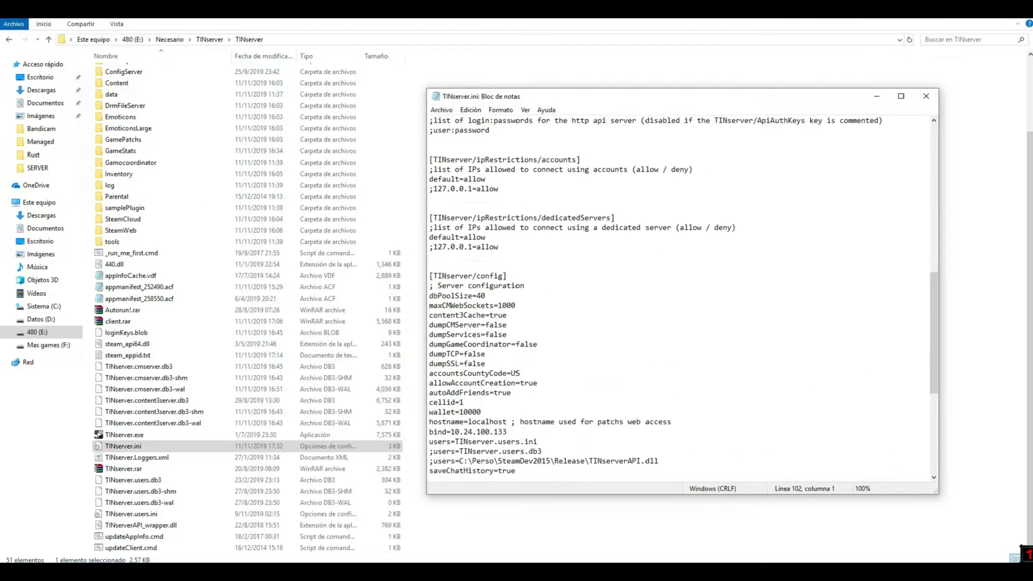
{"action": "scroll", "coordinate": [681, 299], "scroll_direction": "up", "scroll_amount": 15}
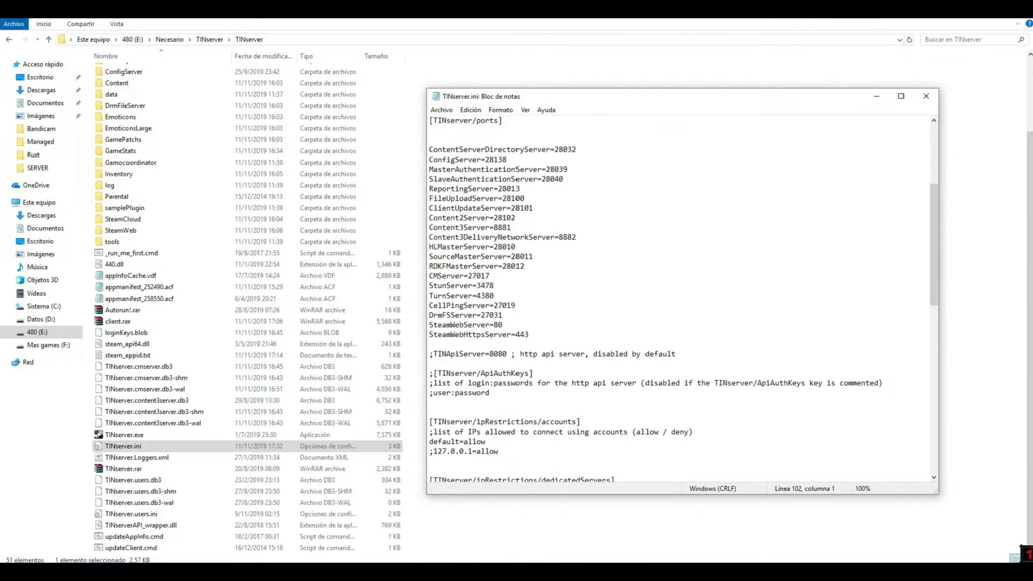
{"action": "left_click", "coordinate": [926, 95]}
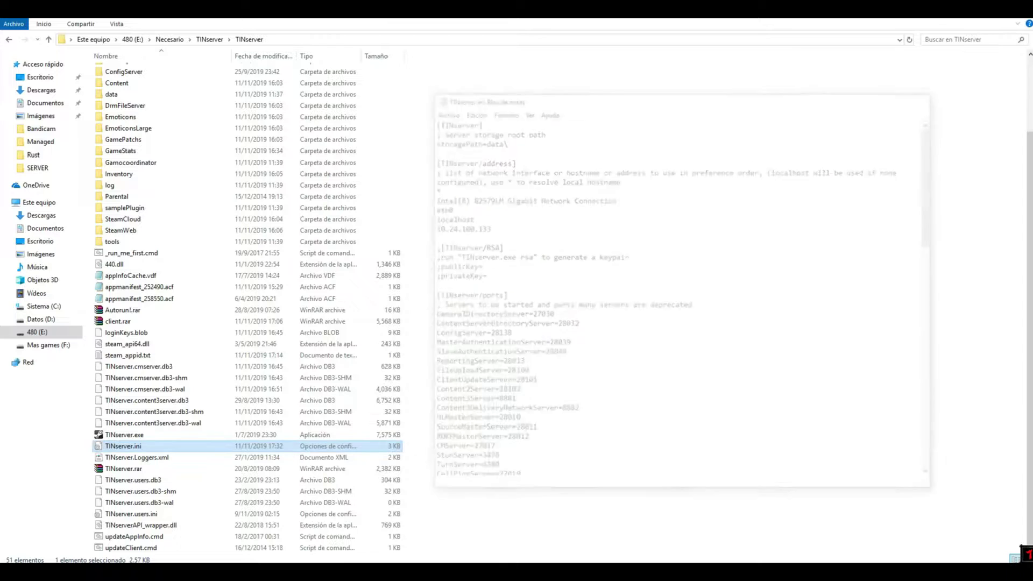
Start TINserver.exe and allow it through the Windows firewall on private and public networks.
{"action": "double_click", "coordinate": [124, 435]}
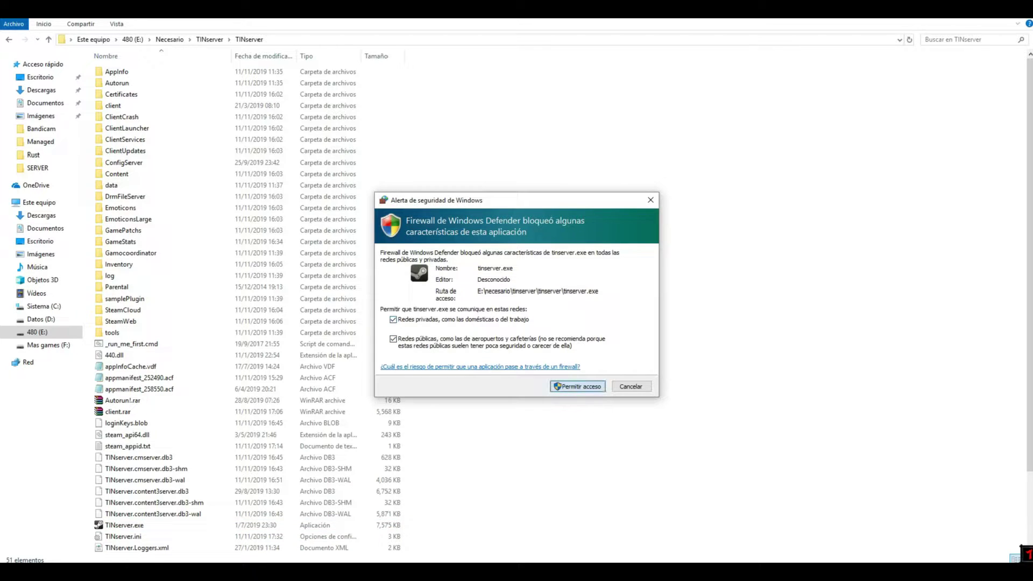
{"action": "left_click", "coordinate": [578, 387]}
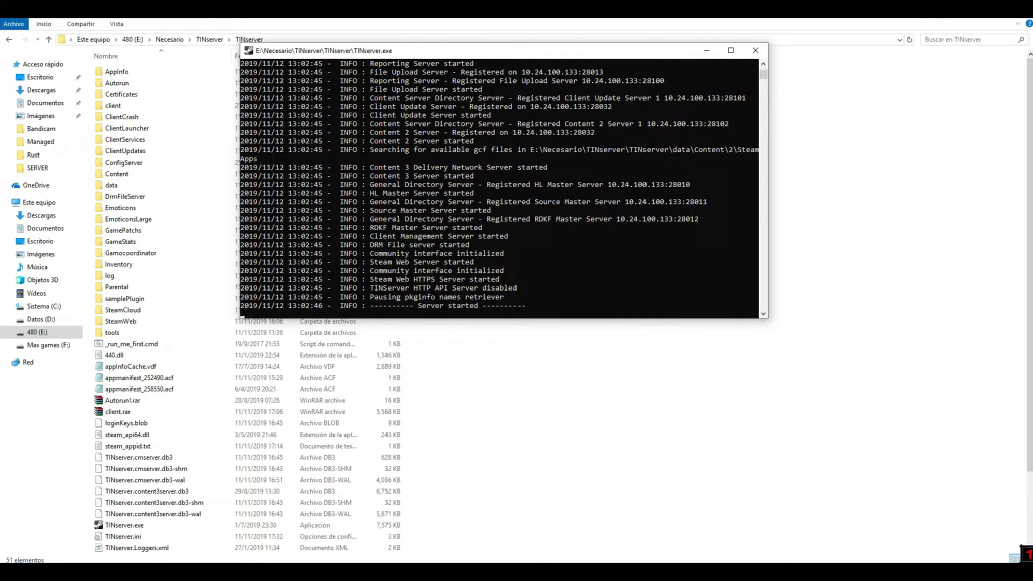
{"action": "left_click", "coordinate": [578, 386]}
Open TINserverClient.ini in the client folder, check the server IP entries in the network section and close the file.
{"action": "double_click", "coordinate": [113, 105]}
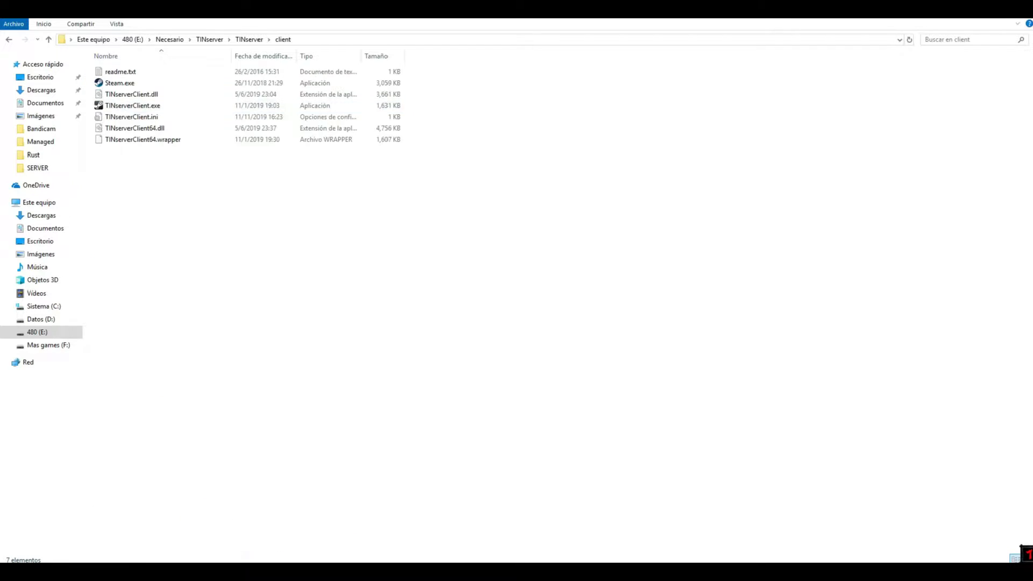
{"action": "double_click", "coordinate": [131, 117]}
{"action": "left_click_drag", "start_coordinate": [551, 199], "coordinate": [473, 189]}
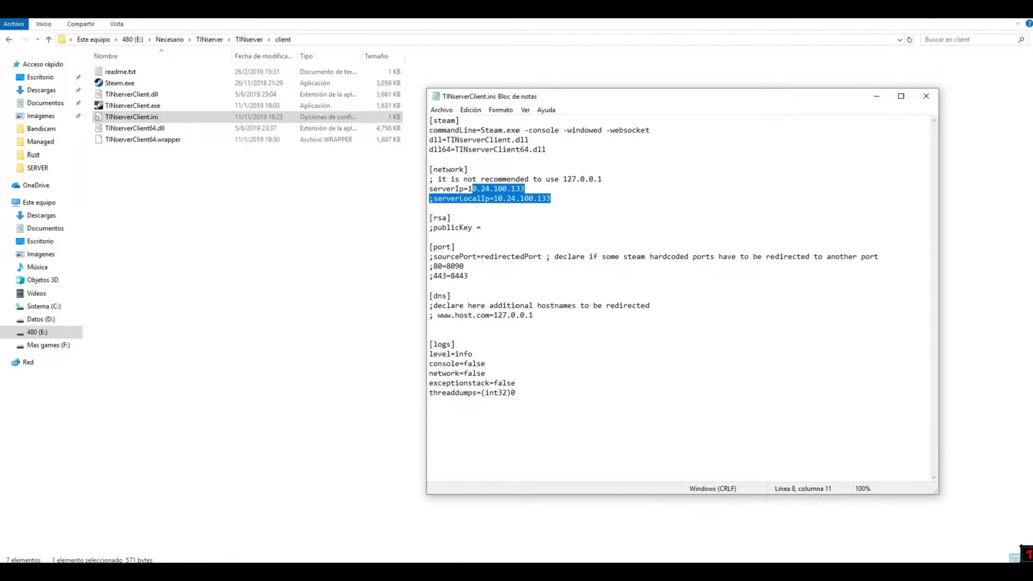
{"action": "left_click", "coordinate": [538, 208]}
{"action": "left_click", "coordinate": [552, 199]}
{"action": "left_click", "coordinate": [926, 96]}
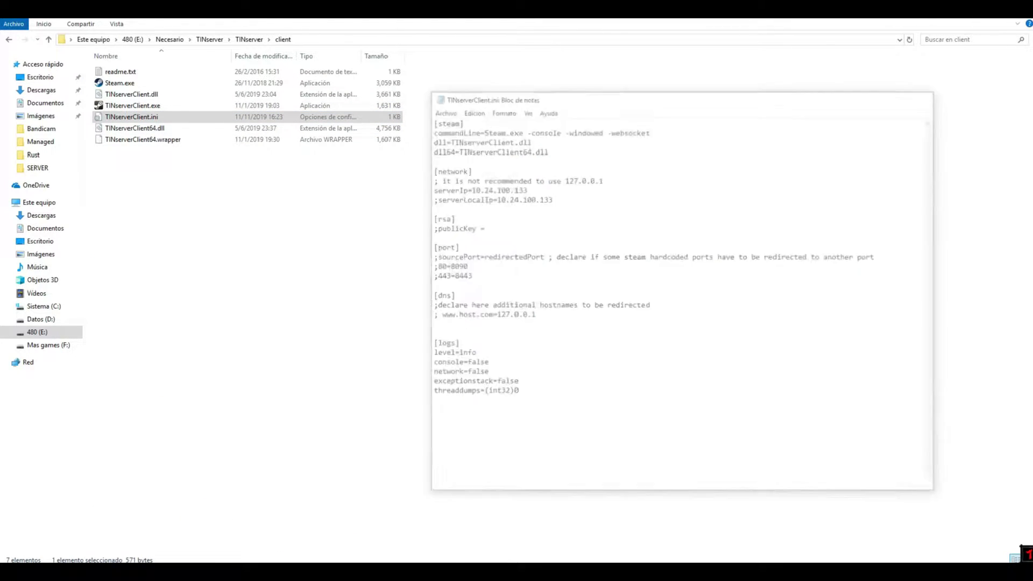
Launch TINserverClient.exe and move the TINserver console aside on the desktop.
{"action": "double_click", "coordinate": [134, 105]}
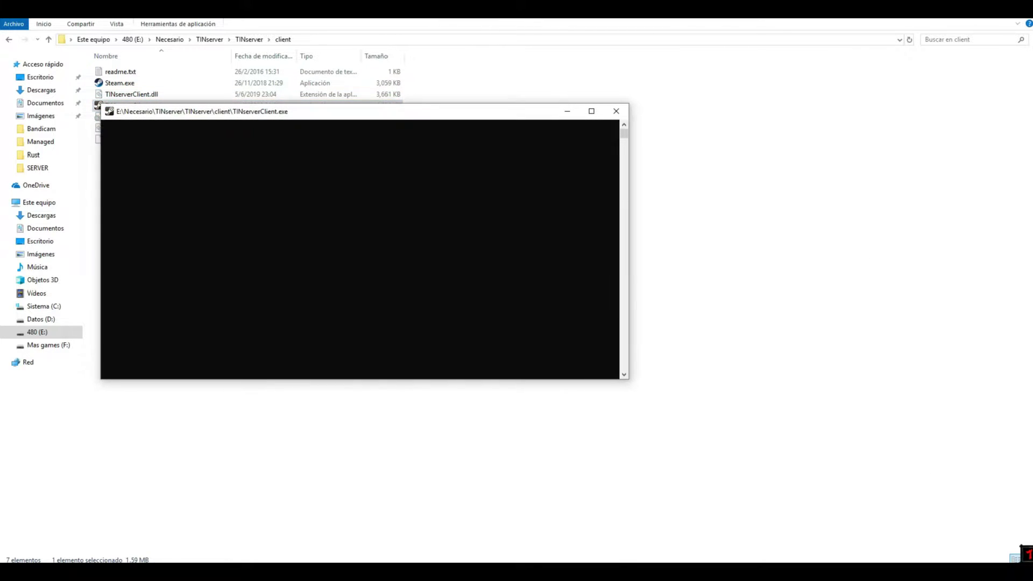
{"action": "left_click", "coordinate": [958, 8]}
{"action": "left_click_drag", "start_coordinate": [433, 115], "coordinate": [696, 220]}
{"action": "left_click_drag", "start_coordinate": [558, 52], "coordinate": [341, 45]}
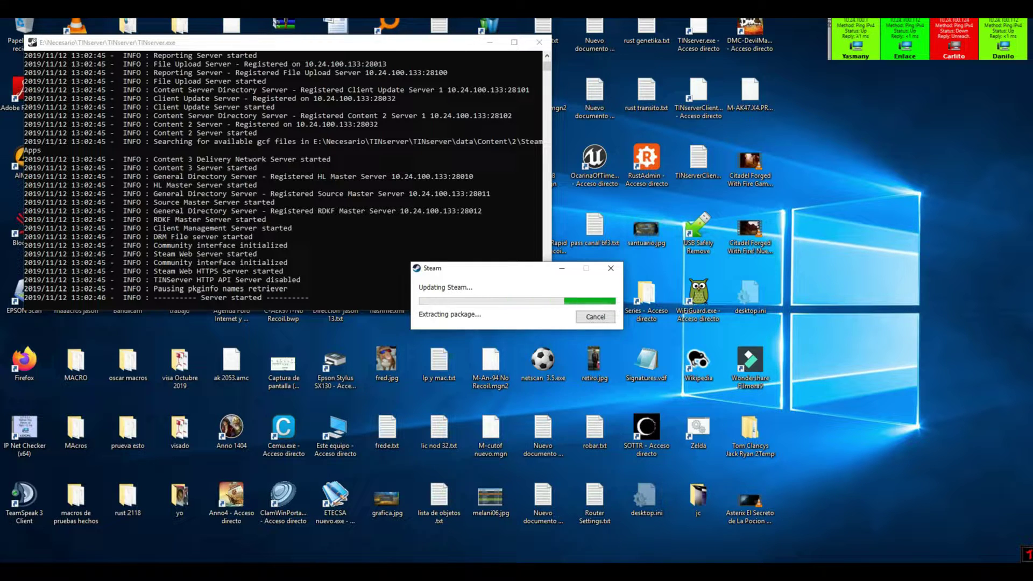
Reopen TINserver.ini from the inner TINserver folder, examine the full list of ports and close the file.
{"action": "left_click", "coordinate": [110, 572]}
{"action": "left_click", "coordinate": [122, 530]}
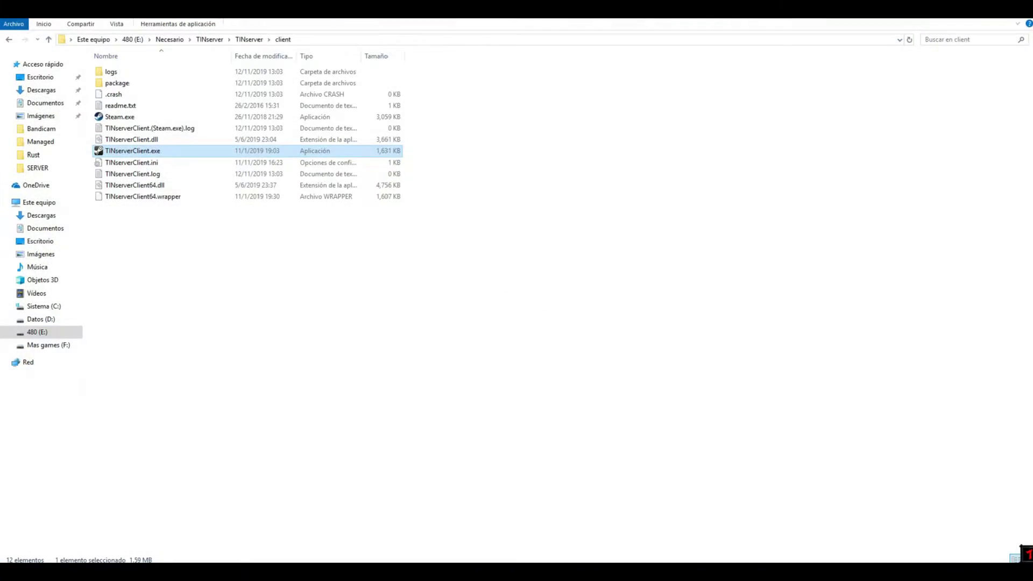
{"action": "key", "text": "alt+Left"}
{"action": "scroll", "coordinate": [196, 275], "scroll_direction": "down", "scroll_amount": 3}
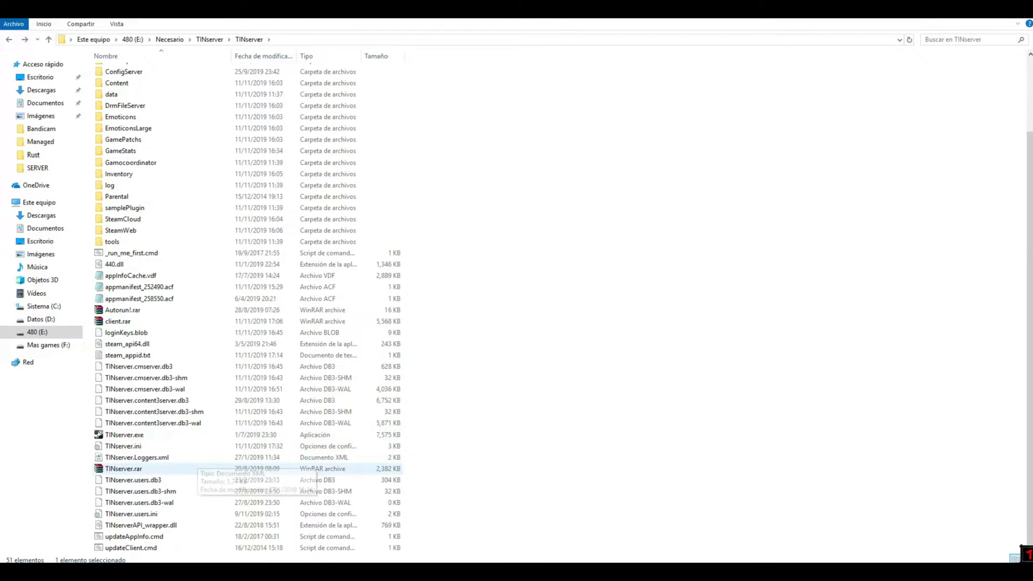
{"action": "double_click", "coordinate": [123, 446]}
{"action": "scroll", "coordinate": [680, 297], "scroll_direction": "down", "scroll_amount": 4}
{"action": "left_click_drag", "start_coordinate": [532, 393], "coordinate": [429, 180]}
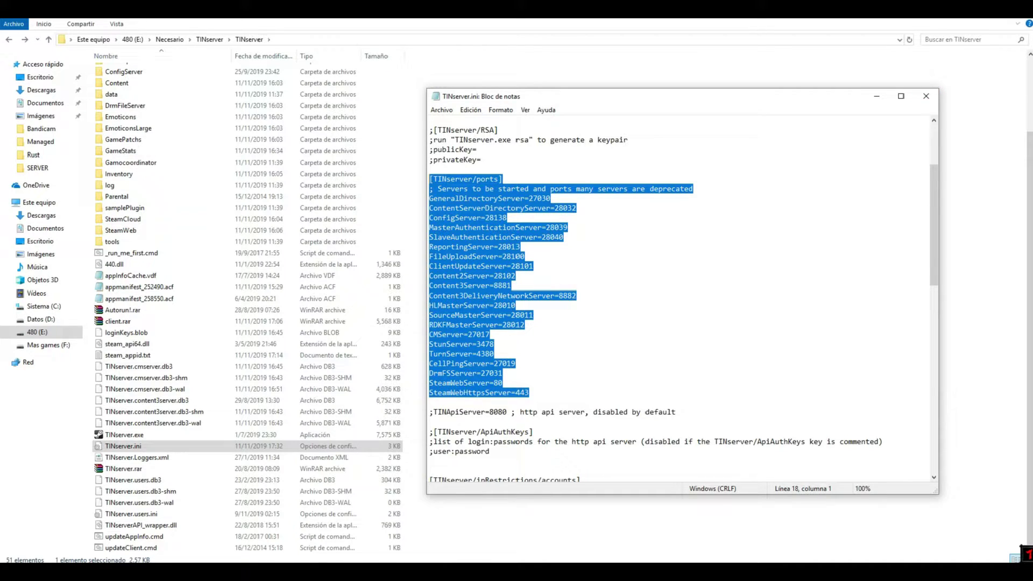
{"action": "left_click", "coordinate": [926, 96]}
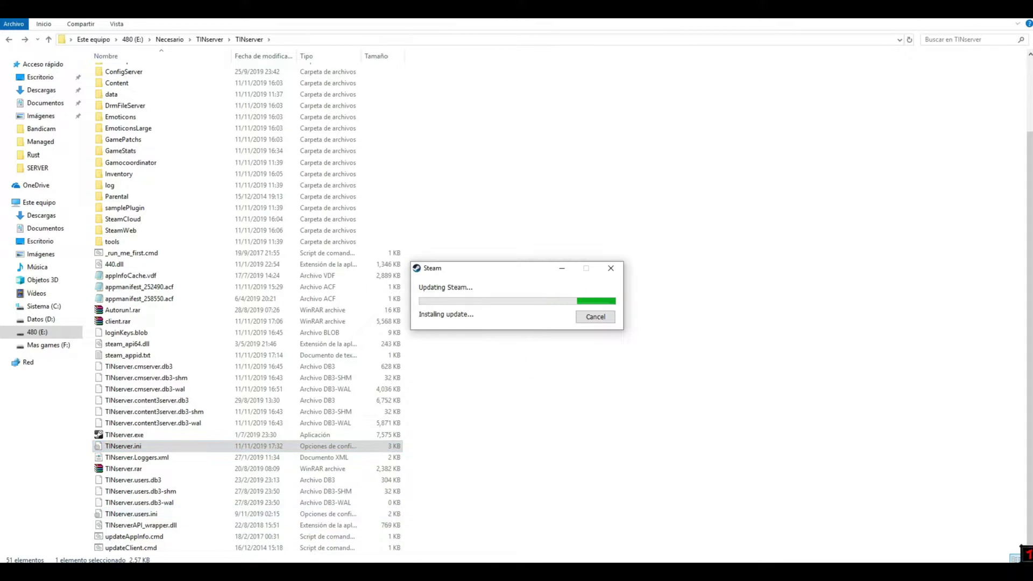
Return to the desktop and sign in to the Steam client by entering the account password.
{"action": "left_click", "coordinate": [153, 571]}
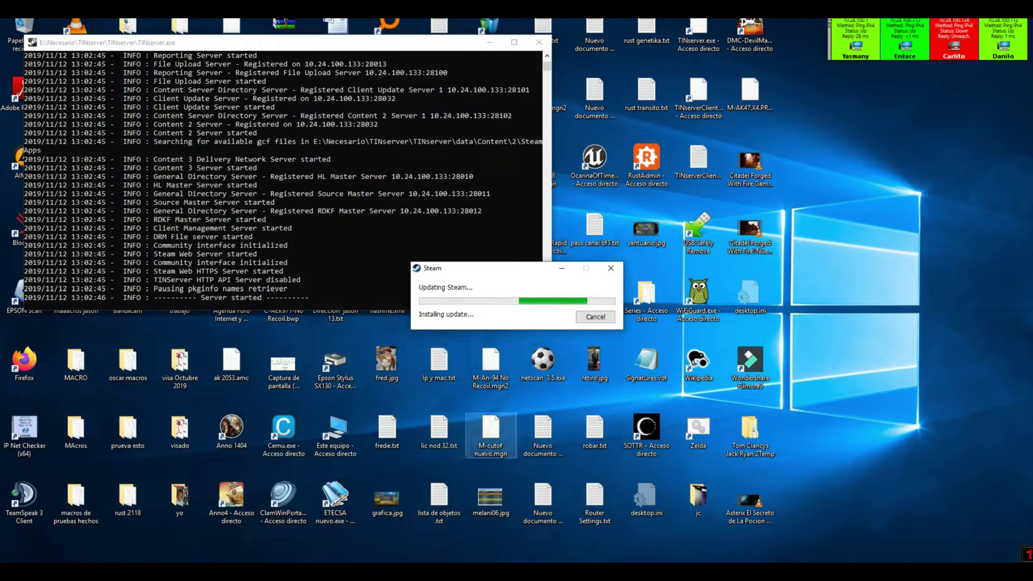
{"action": "type", "text": "•••"}
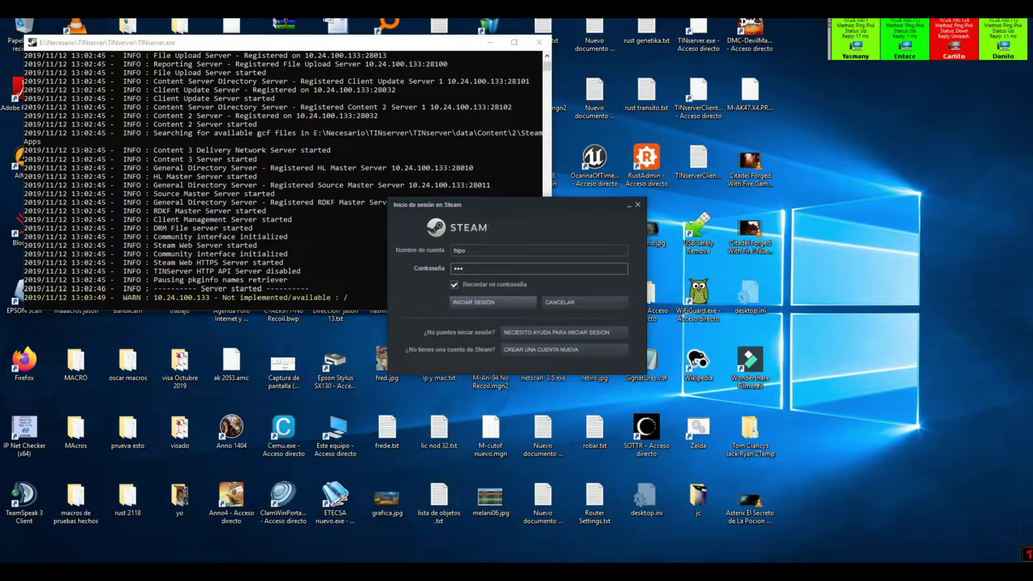
{"action": "key", "text": "Return"}
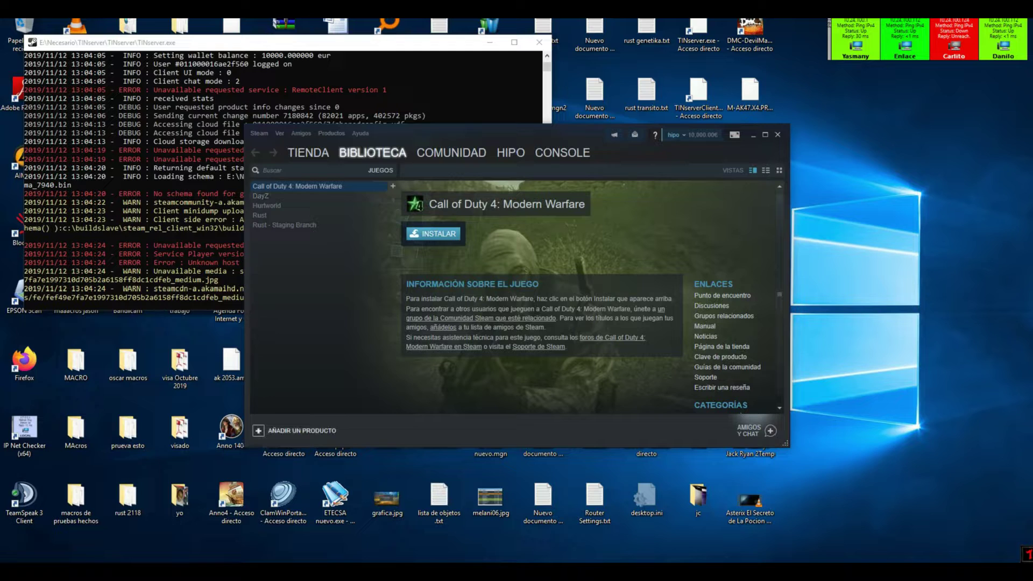
Add RustDedicated.exe from the Rust_server 2202 folder to the Steam library as a non-Steam game.
{"action": "left_click", "coordinate": [301, 430]}
{"action": "left_click", "coordinate": [285, 391]}
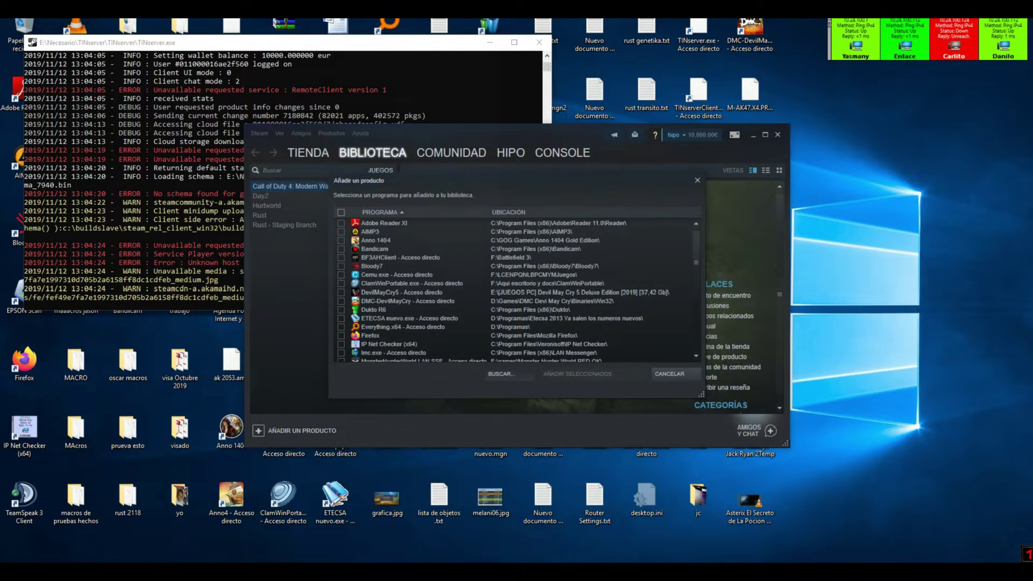
{"action": "left_click", "coordinate": [509, 374]}
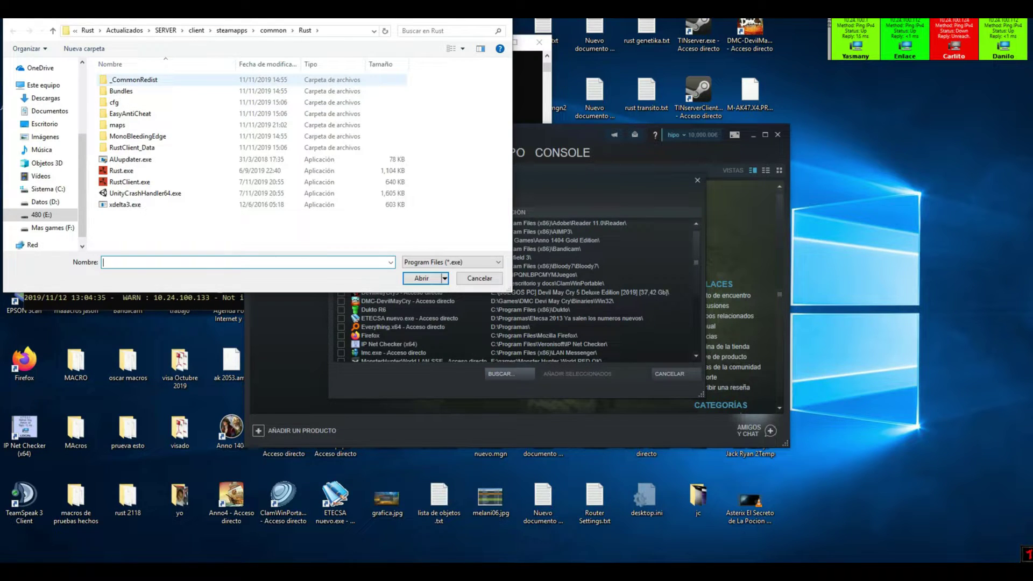
{"action": "left_click", "coordinate": [273, 31]}
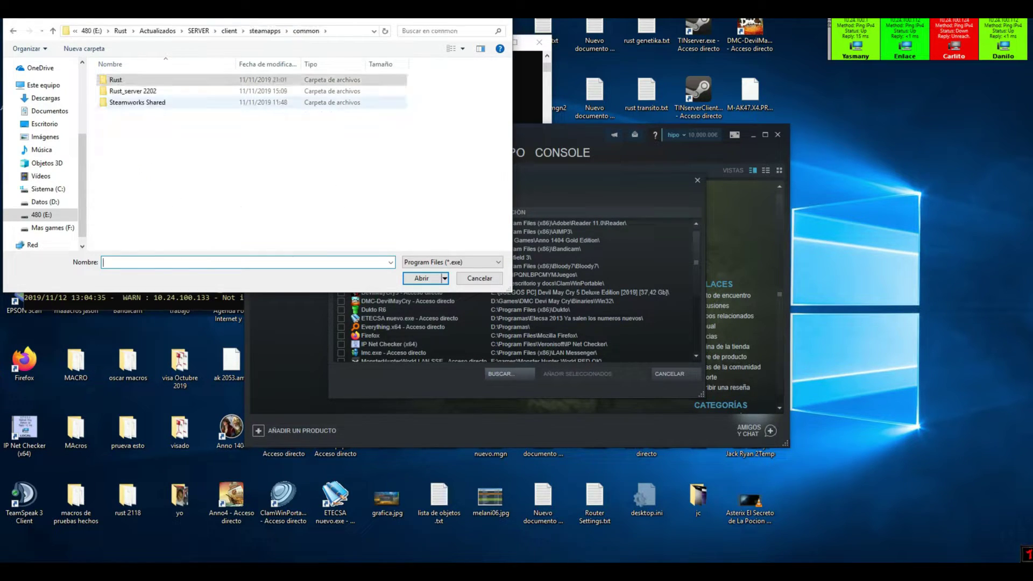
{"action": "double_click", "coordinate": [132, 91]}
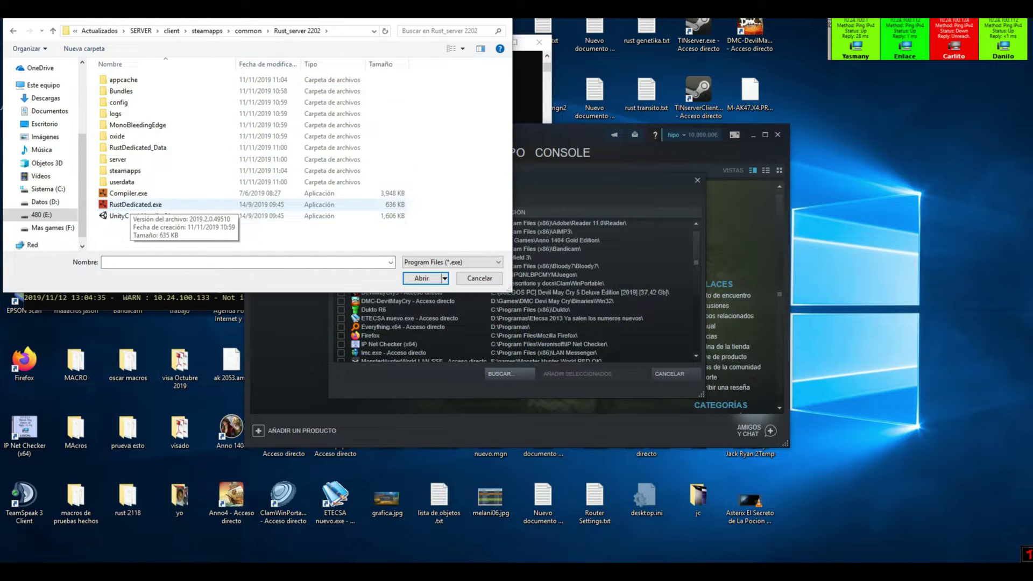
{"action": "double_click", "coordinate": [134, 204]}
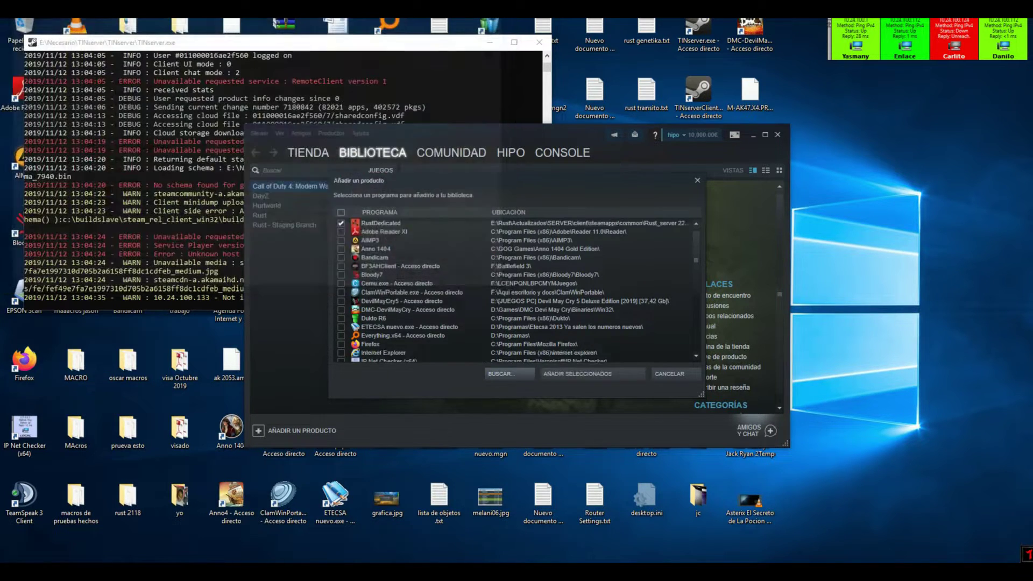
{"action": "left_click", "coordinate": [578, 373]}
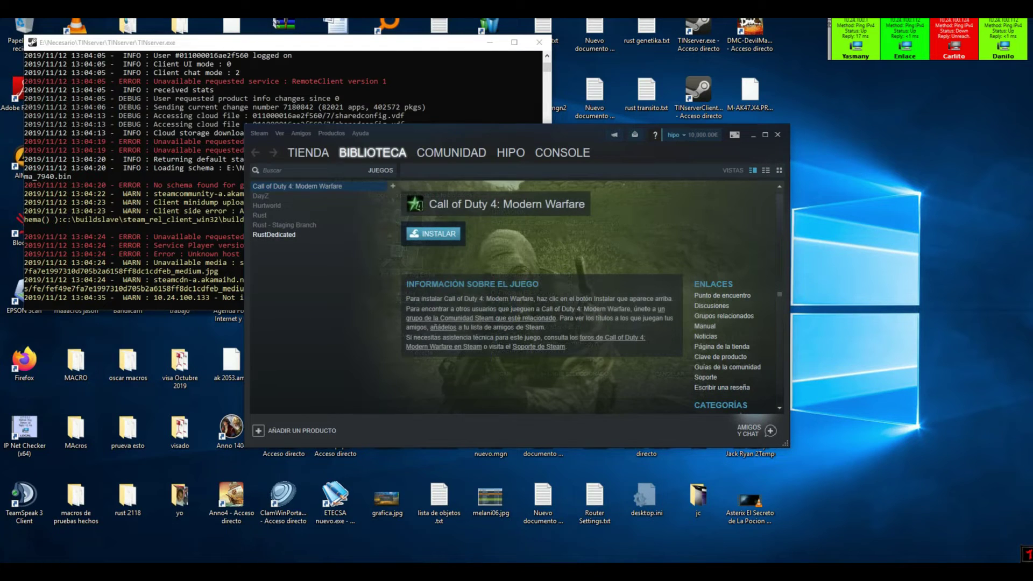
Open the launch parameters from the properties of the RustDedicated library entry.
{"action": "left_click", "coordinate": [274, 234]}
{"action": "right_click", "coordinate": [287, 237]}
{"action": "left_click", "coordinate": [306, 304]}
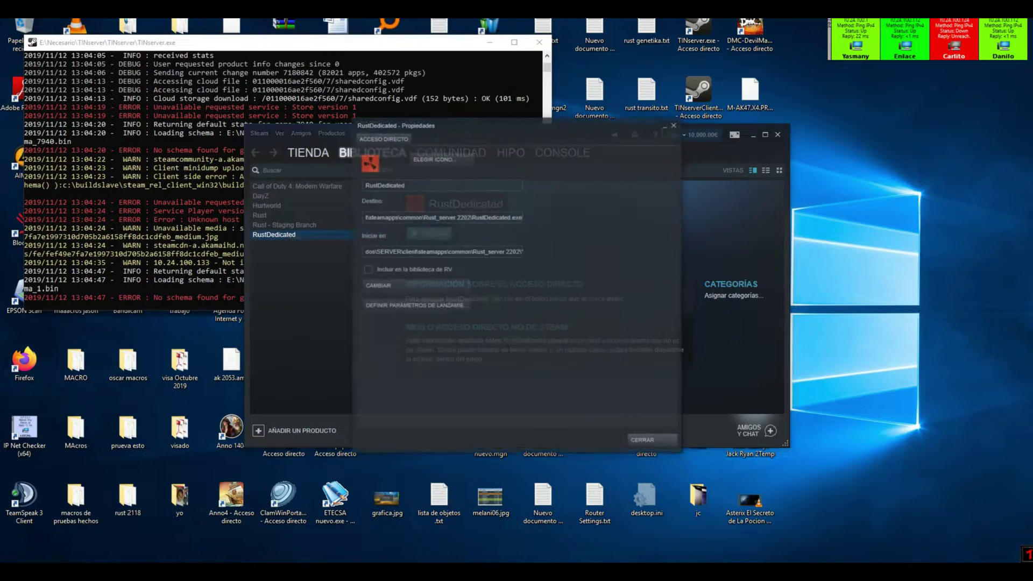
{"action": "left_click", "coordinate": [415, 305]}
Open rust 2201.bat from the Rust_server 2202 folder for editing, copy its whole RustDedicated.exe launch command and close the file.
{"action": "left_click", "coordinate": [328, 573]}
{"action": "left_click", "coordinate": [301, 441]}
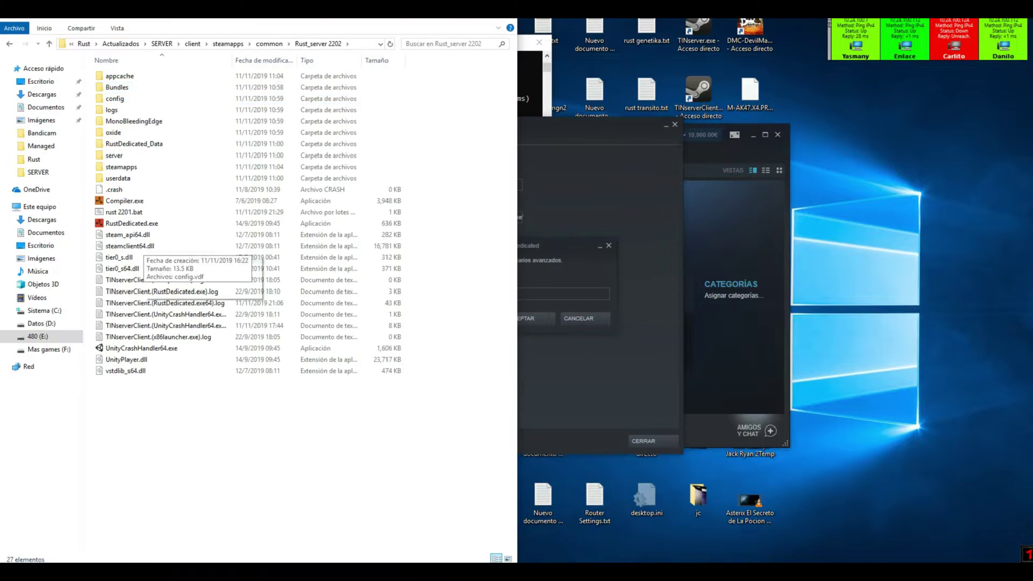
{"action": "right_click", "coordinate": [125, 212]}
{"action": "left_click", "coordinate": [145, 235]}
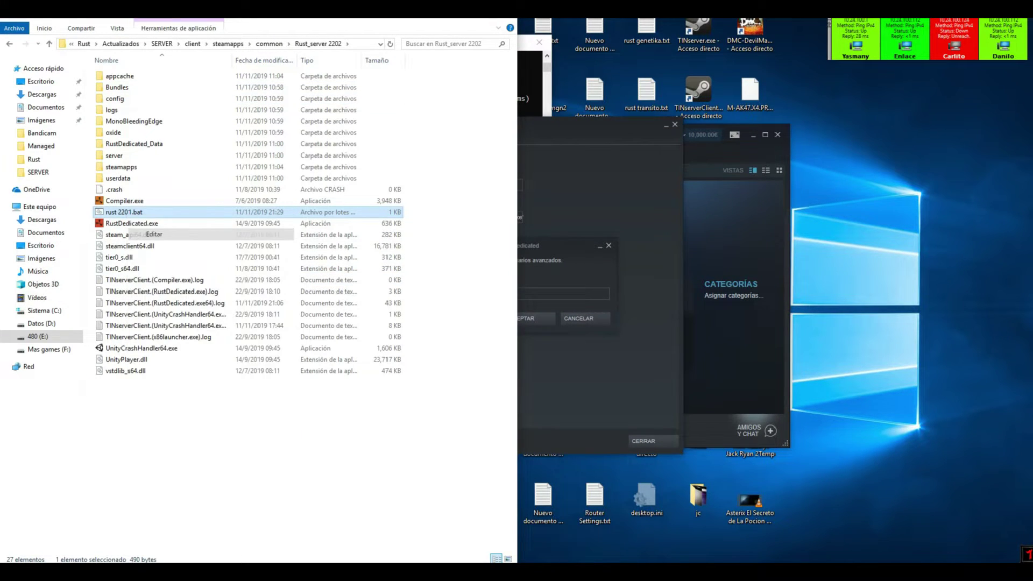
{"action": "key", "text": "shift+Up"}
{"action": "key", "text": "shift+Up"}
{"action": "key", "text": "shift+Up"}
{"action": "key", "text": "shift+Up"}
{"action": "key", "text": "shift+Up"}
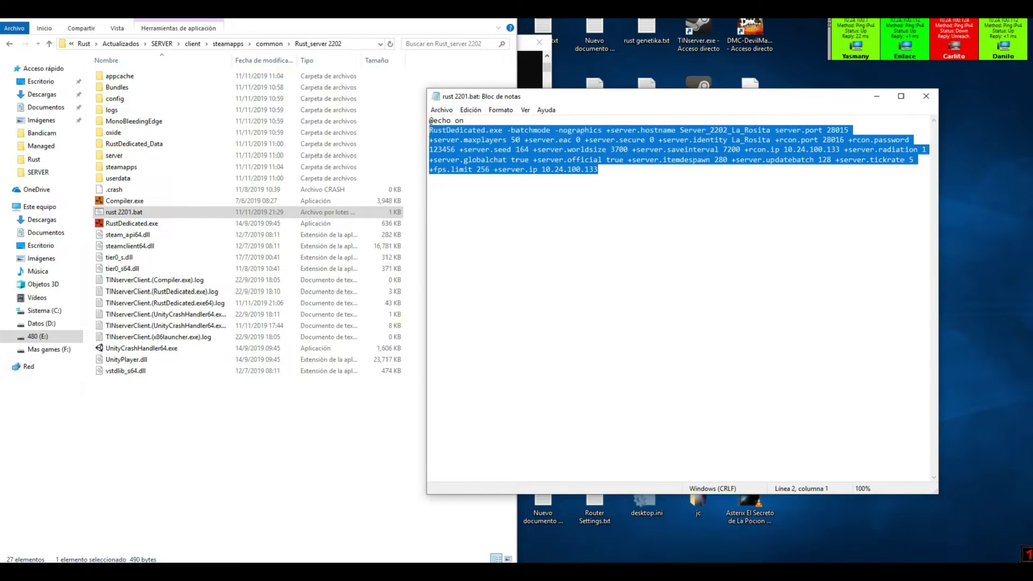
{"action": "right_click", "coordinate": [484, 158]}
{"action": "left_click", "coordinate": [506, 194]}
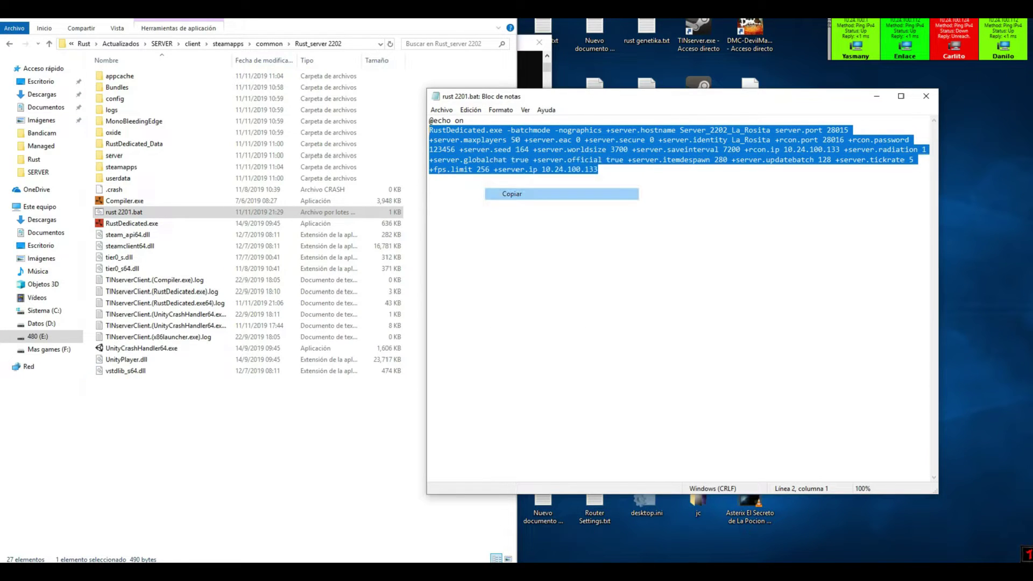
{"action": "left_click", "coordinate": [926, 96]}
Paste the copied server command, including its RCON password, as RustDedicated's launch parameters, close the properties and start RustDedicated.
{"action": "left_click", "coordinate": [586, 315]}
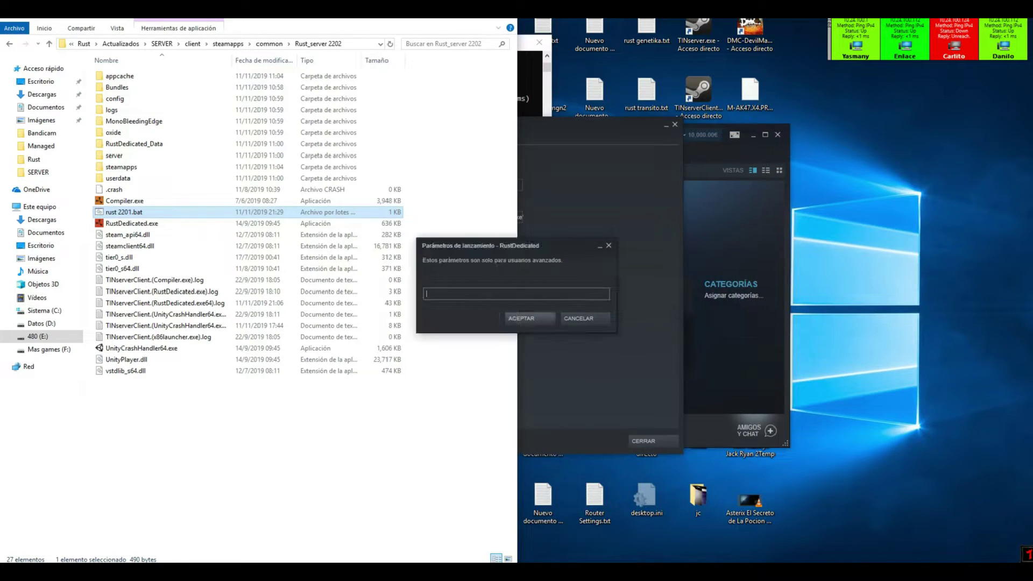
{"action": "right_click", "coordinate": [554, 294]}
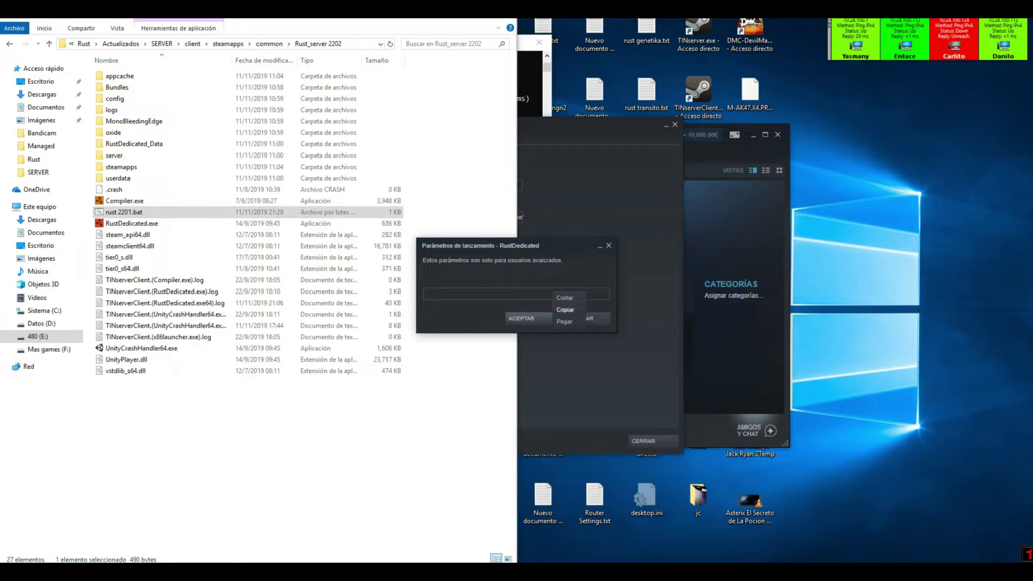
{"action": "left_click", "coordinate": [565, 321]}
{"action": "left_click", "coordinate": [521, 318]}
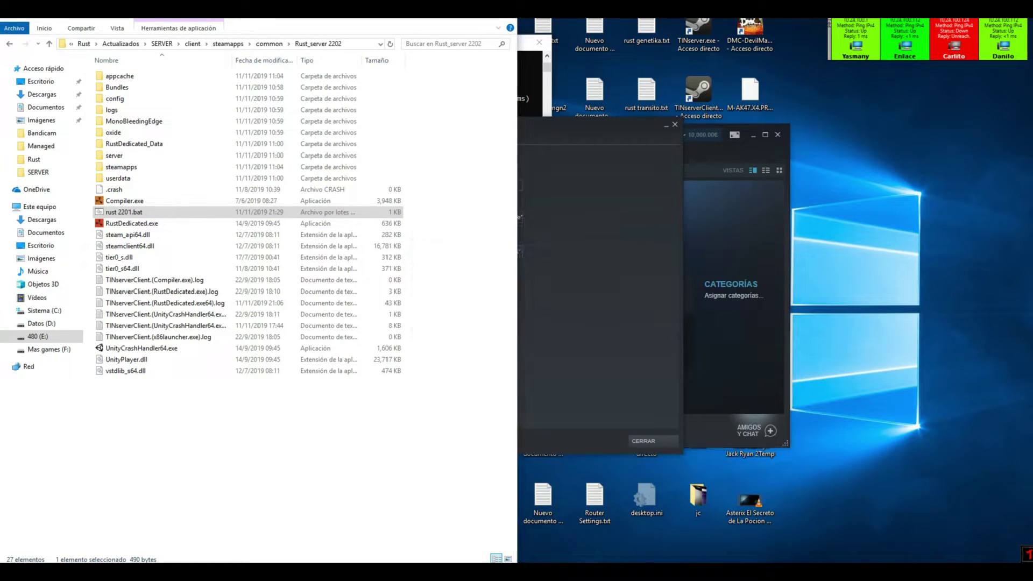
{"action": "left_click", "coordinate": [455, 14]}
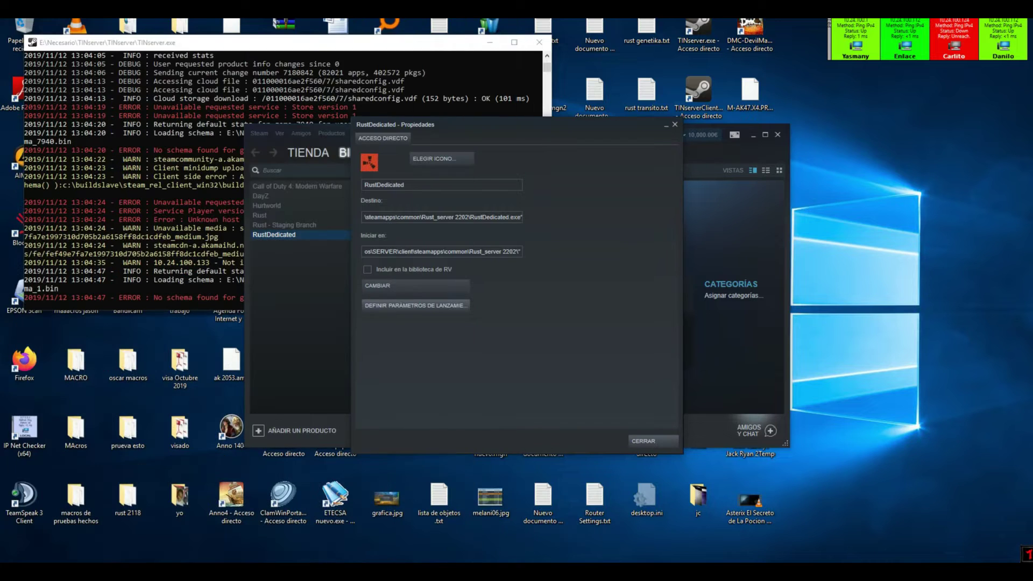
{"action": "left_click", "coordinate": [653, 442]}
{"action": "left_click", "coordinate": [429, 233]}
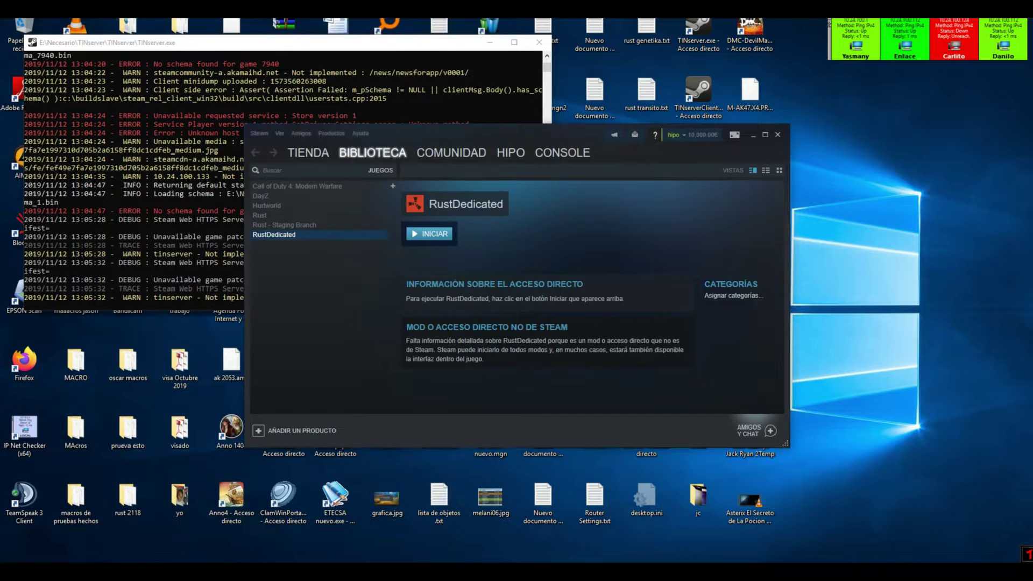
Add Rust.exe from the Rust folder inside steamapps\common to the library as another non-Steam game.
{"action": "left_click", "coordinate": [301, 430]}
{"action": "left_click", "coordinate": [301, 391]}
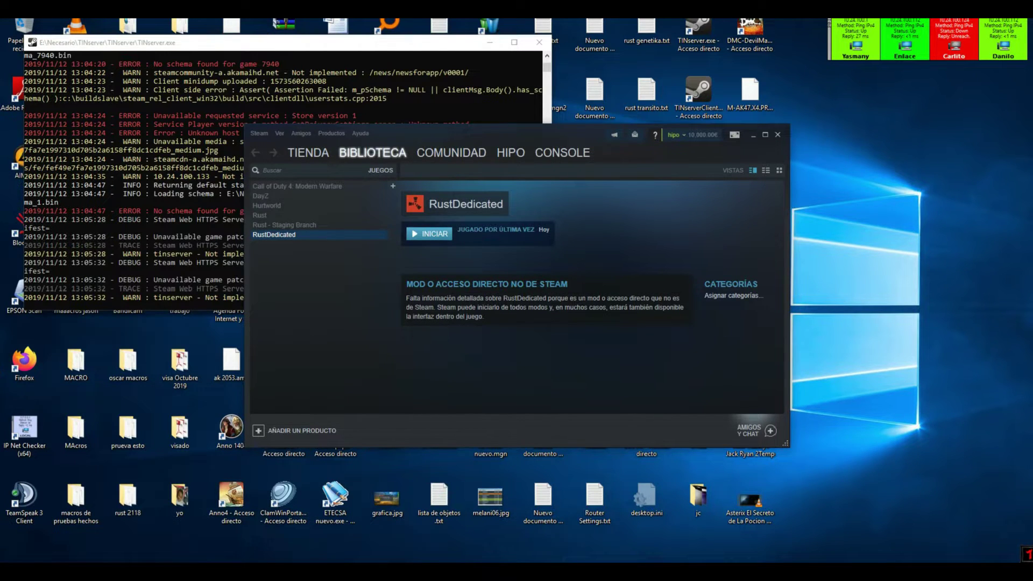
{"action": "left_click", "coordinate": [510, 373]}
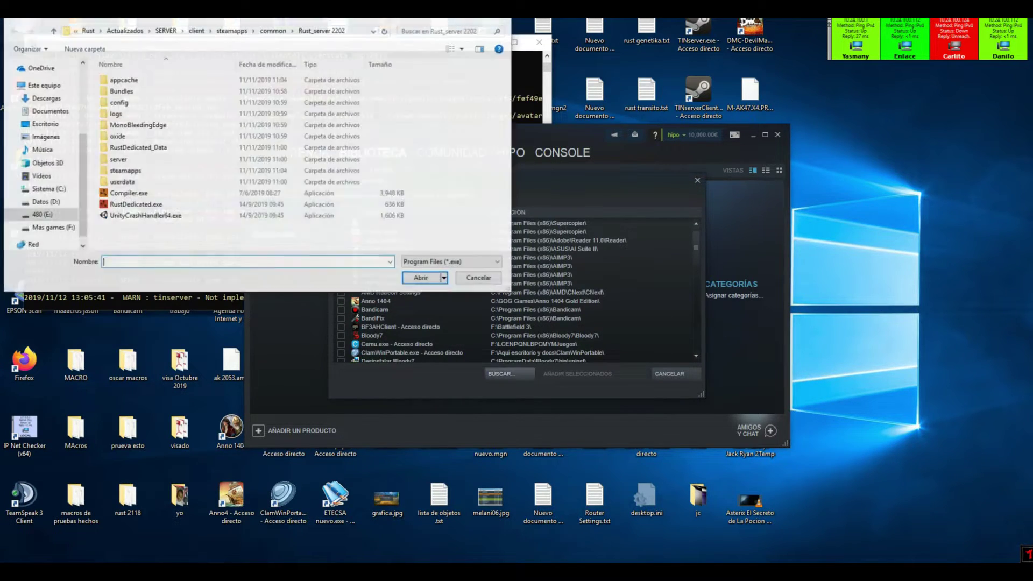
{"action": "left_click", "coordinate": [248, 31]}
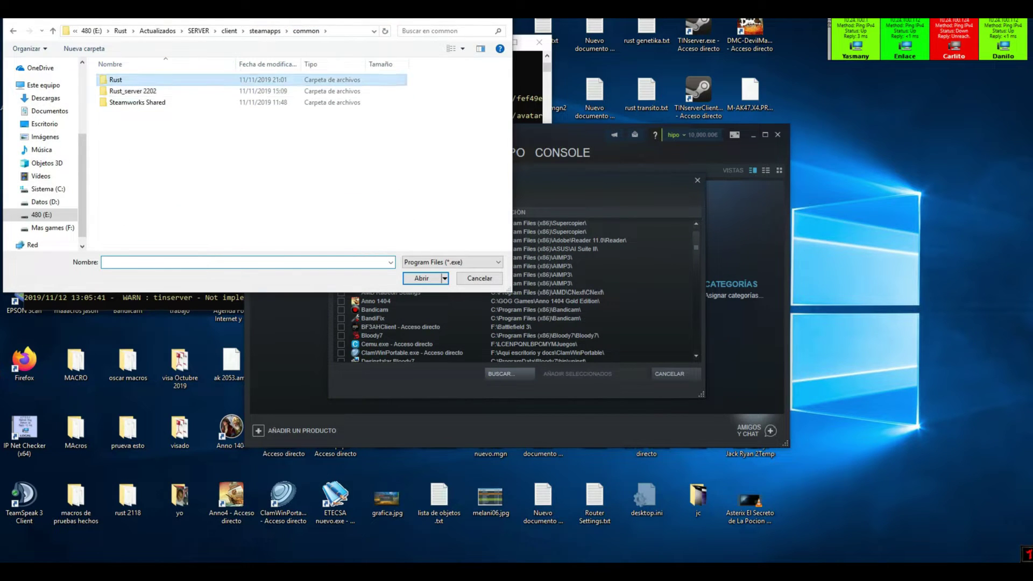
{"action": "double_click", "coordinate": [116, 80]}
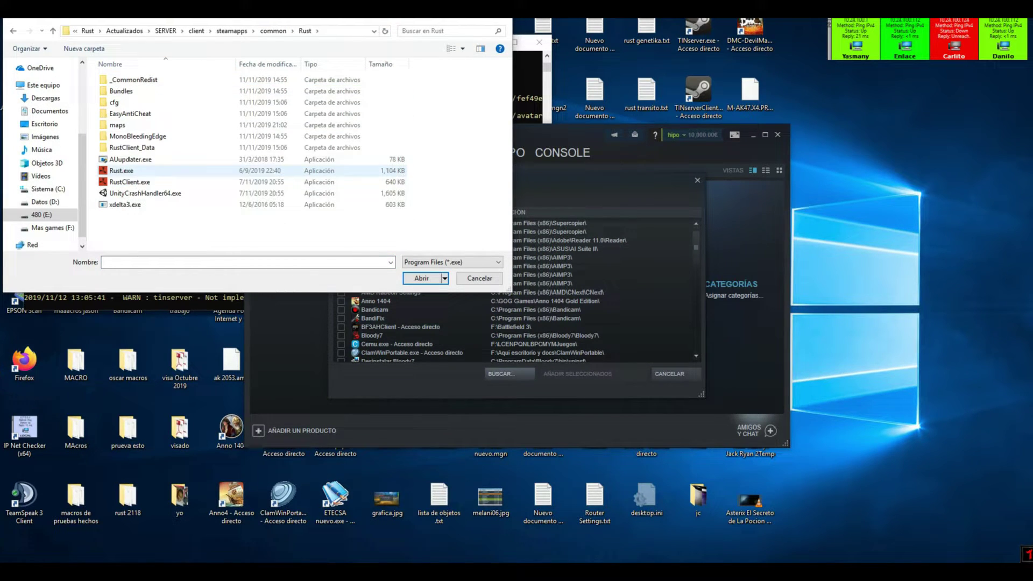
{"action": "left_click", "coordinate": [121, 170]}
{"action": "left_click", "coordinate": [421, 278]}
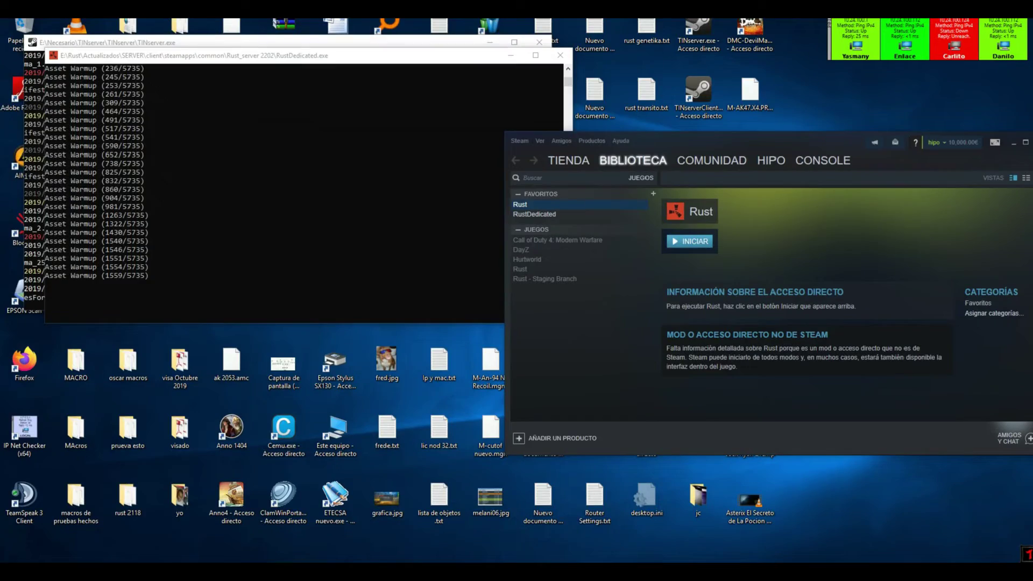
Move the RustDedicated console aside and allow rustdedicated.exe through the Windows firewall on private and public networks.
{"action": "left_click_drag", "start_coordinate": [345, 55], "coordinate": [396, 134]}
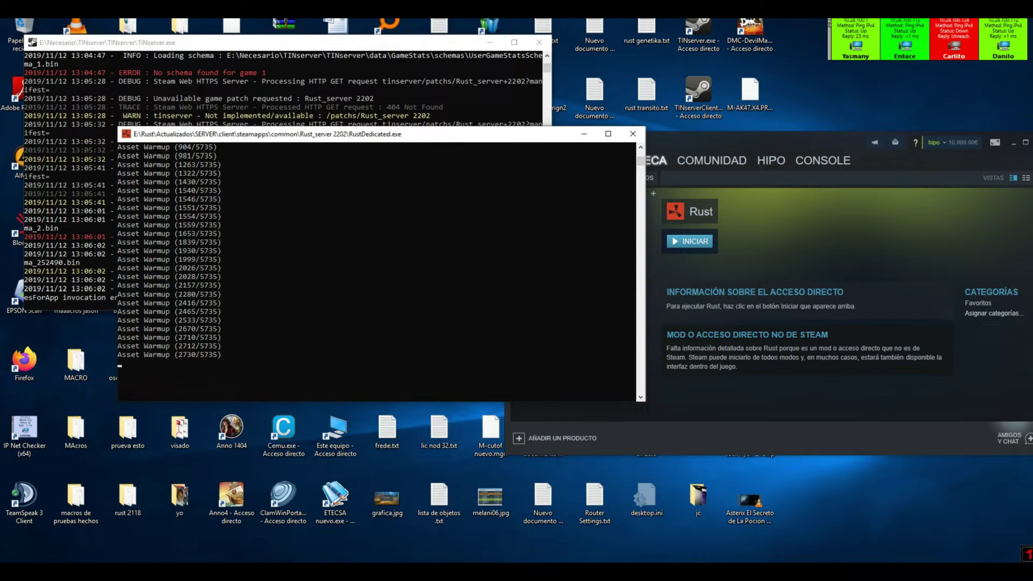
{"action": "left_click", "coordinate": [473, 368]}
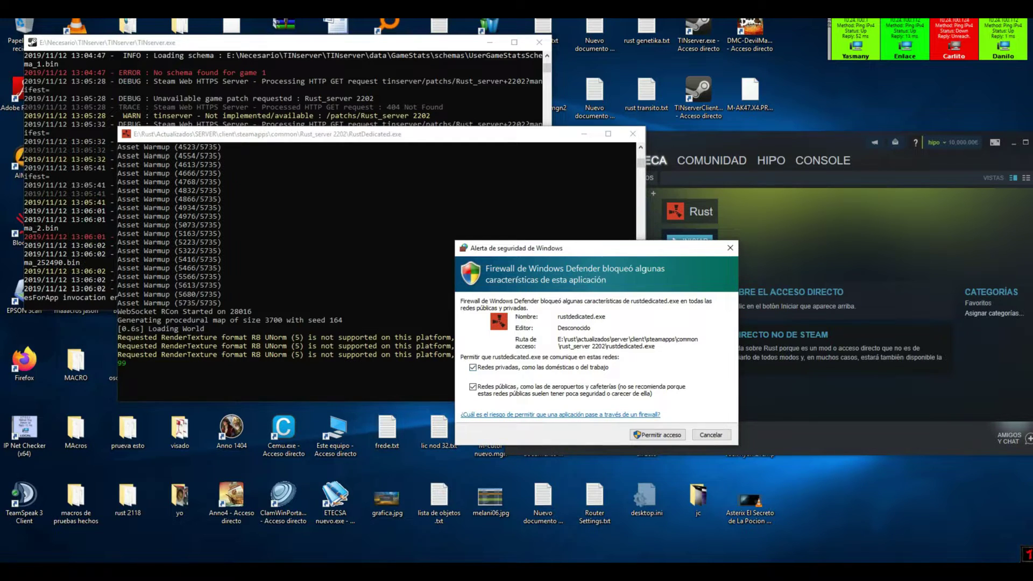
{"action": "left_click", "coordinate": [658, 434]}
{"action": "left_click", "coordinate": [657, 435]}
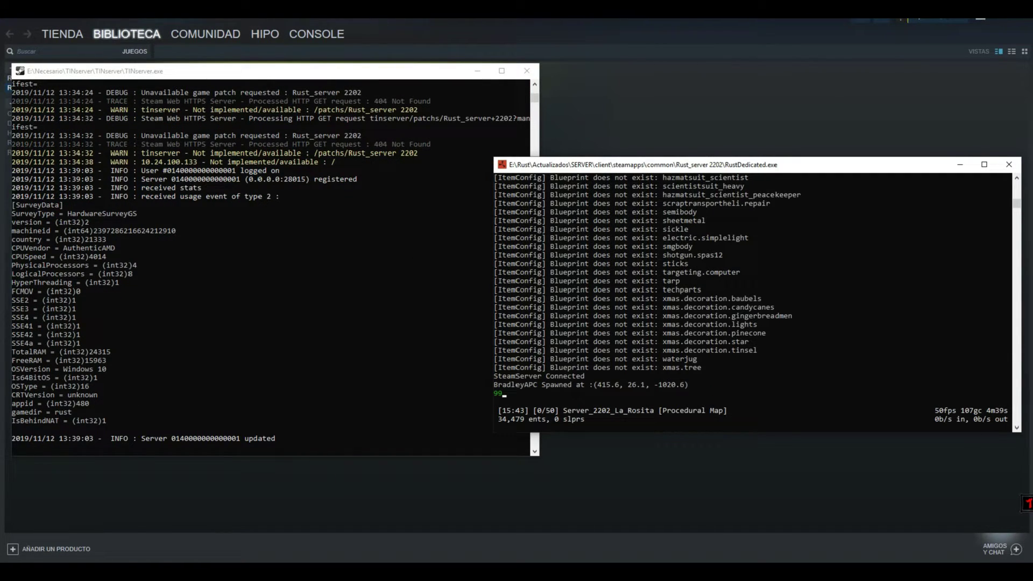
Check the SteamServer connection line in the RustDedicated console, clear the stray input and run the status command.
{"action": "left_click_drag", "start_coordinate": [494, 376], "coordinate": [589, 376]}
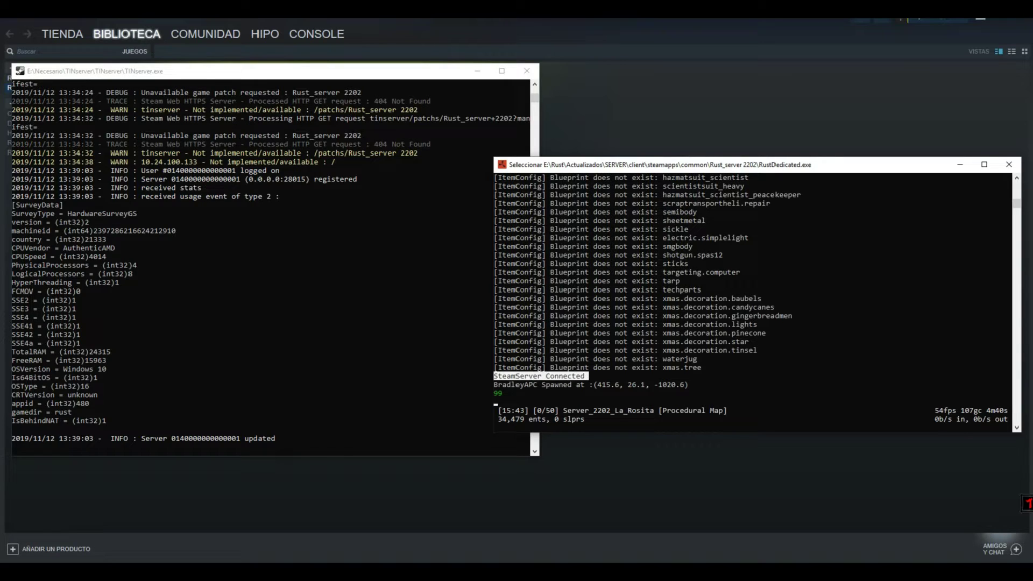
{"action": "left_click", "coordinate": [521, 393]}
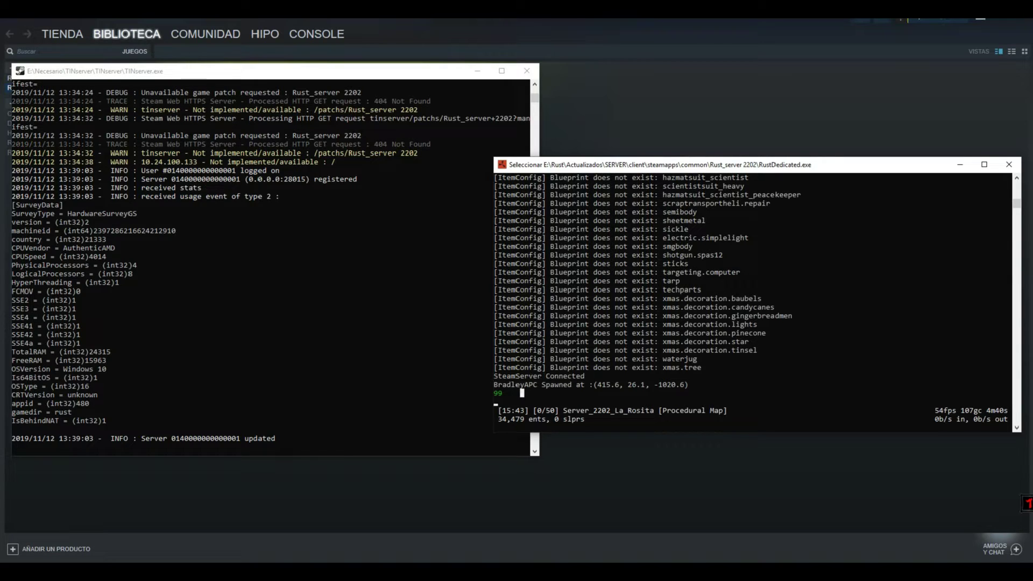
{"action": "key", "text": "BackSpace"}
{"action": "type", "text": "status"}
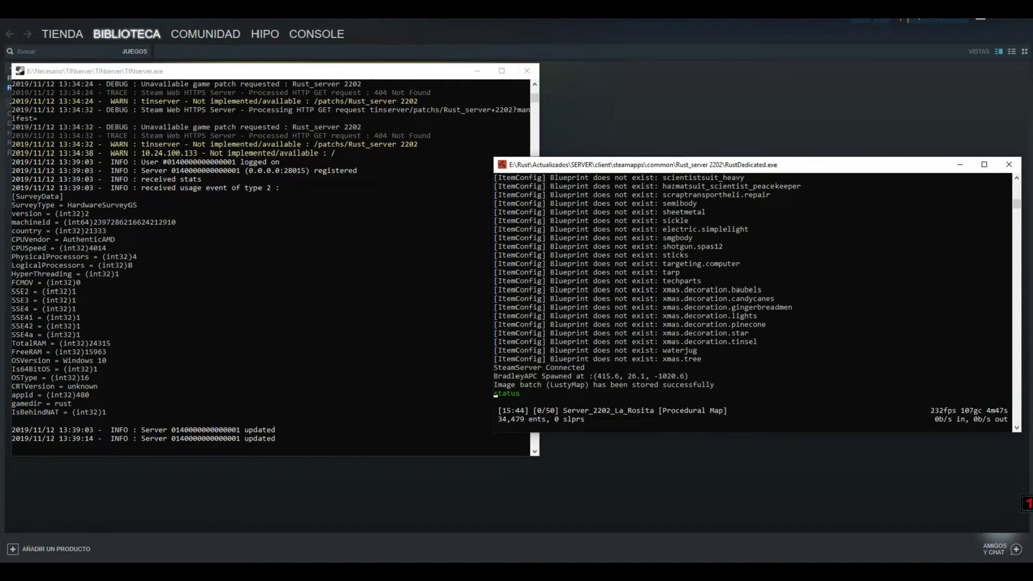
{"action": "key", "text": "Return"}
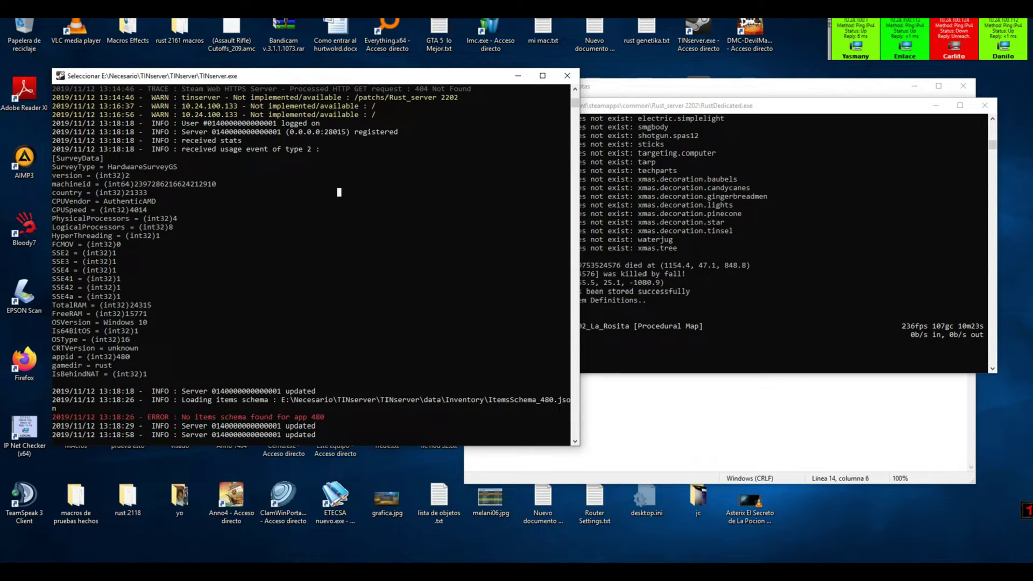
{"action": "left_click_drag", "start_coordinate": [76, 374], "coordinate": [76, 201]}
{"action": "left_click", "coordinate": [396, 149]}
{"action": "left_click", "coordinate": [269, 571]}
{"action": "left_click", "coordinate": [279, 134]}
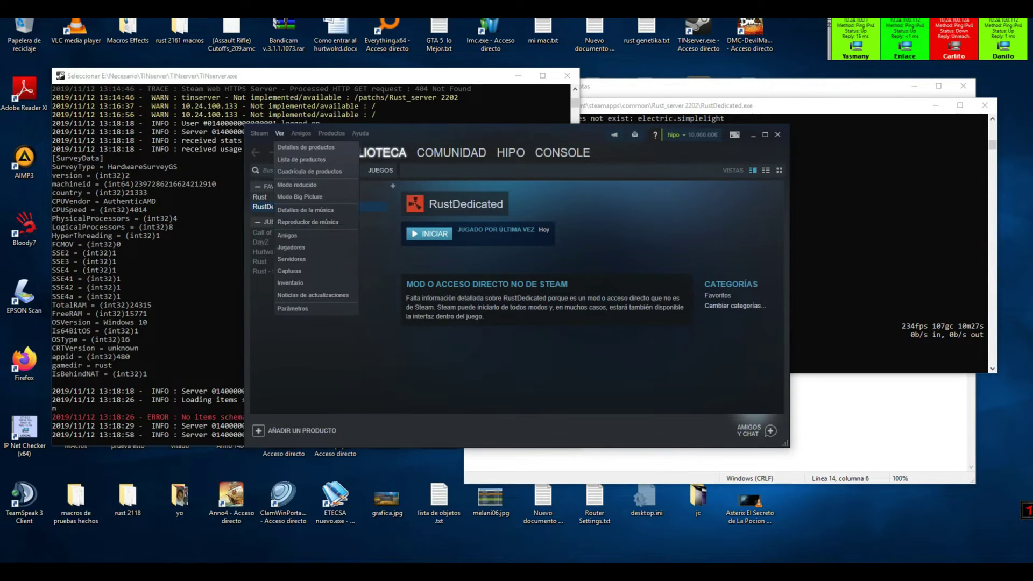
{"action": "left_click", "coordinate": [291, 259]}
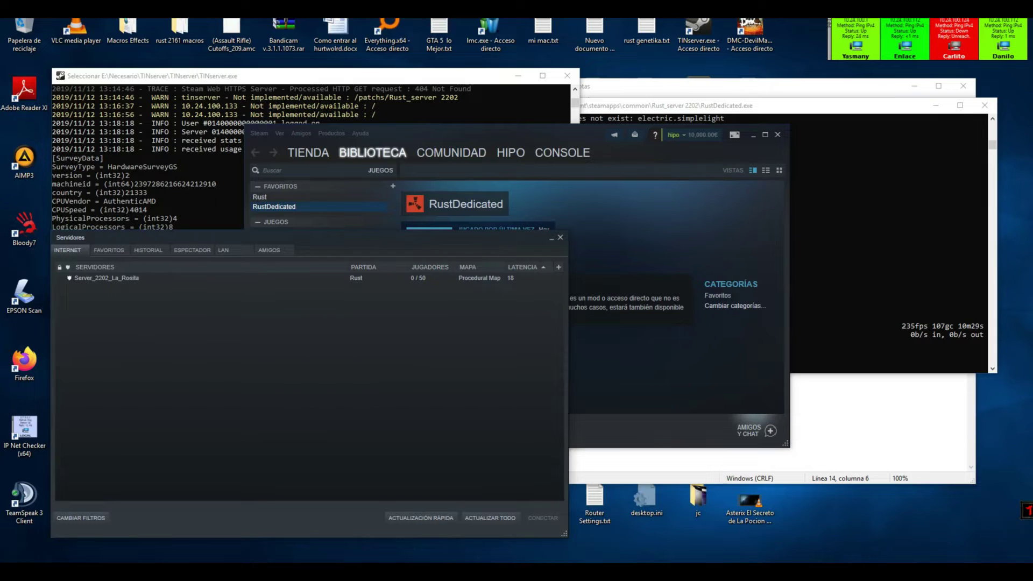
{"action": "left_click", "coordinate": [106, 278]}
{"action": "left_click", "coordinate": [490, 518]}
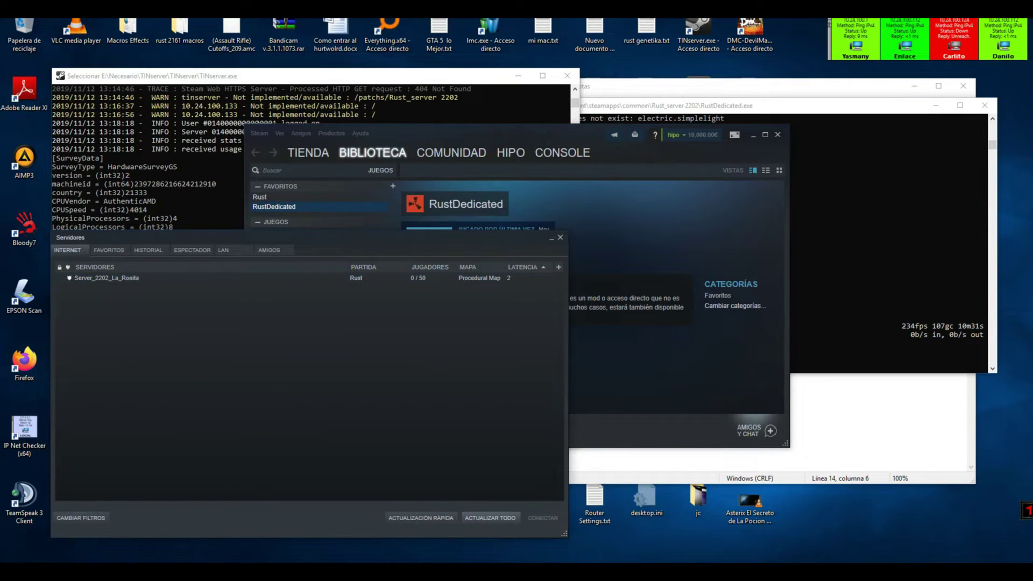